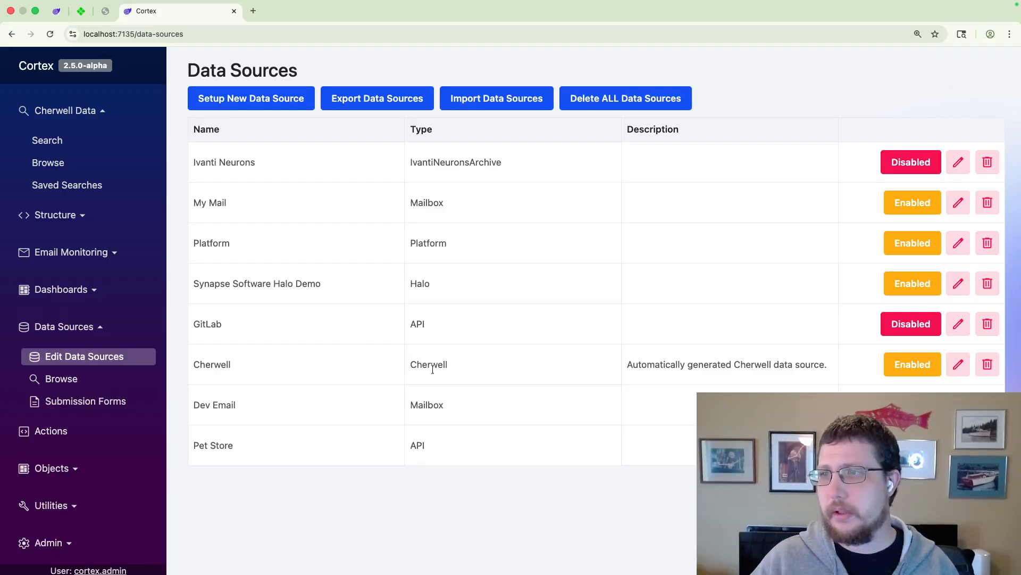
Step: Import the Specifics group business object as submission forms for the Cherwell data source
{"action": "left_click", "coordinate": [957, 361]}
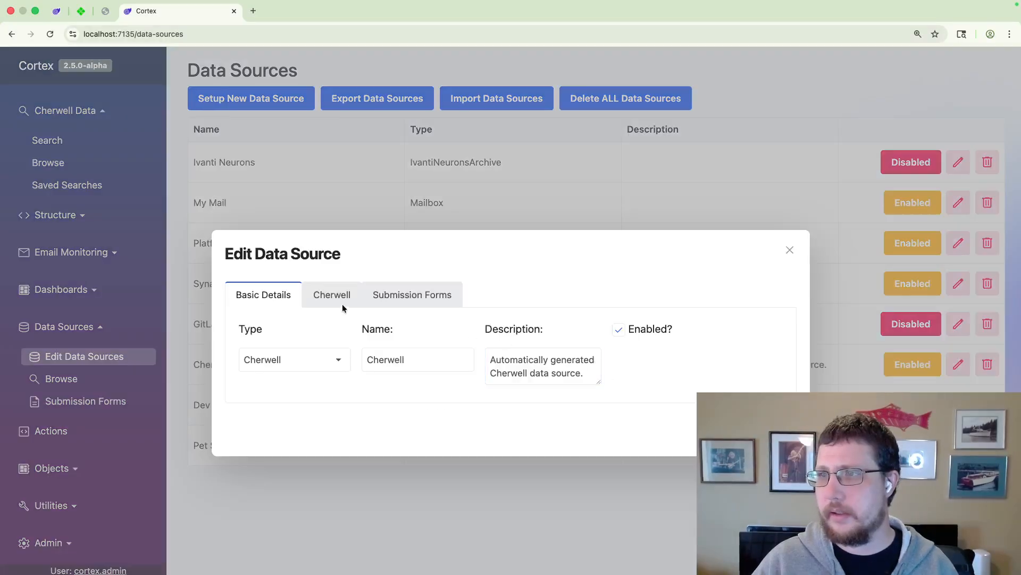
{"action": "left_click", "coordinate": [407, 296]}
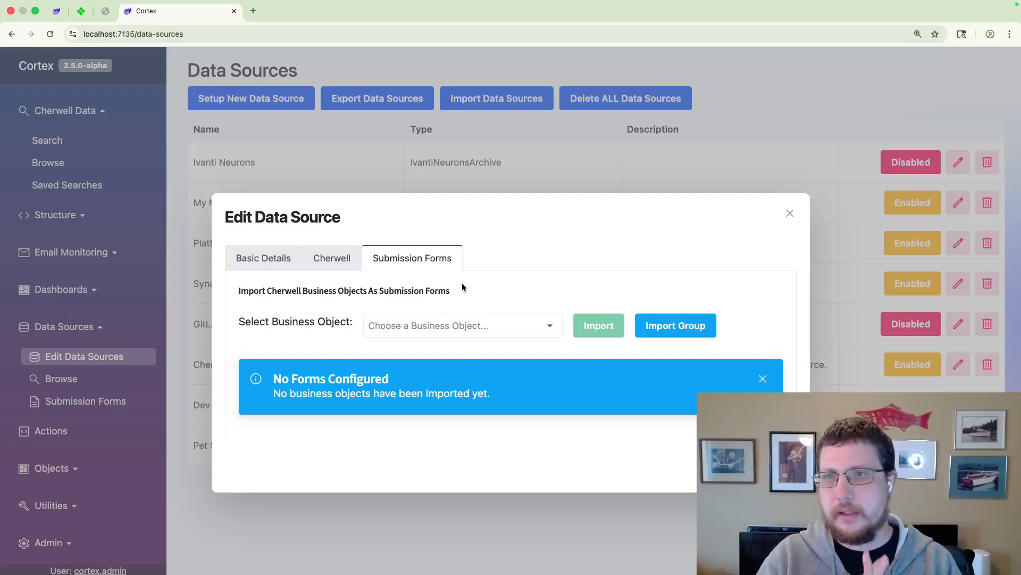
{"action": "left_click", "coordinate": [673, 322]}
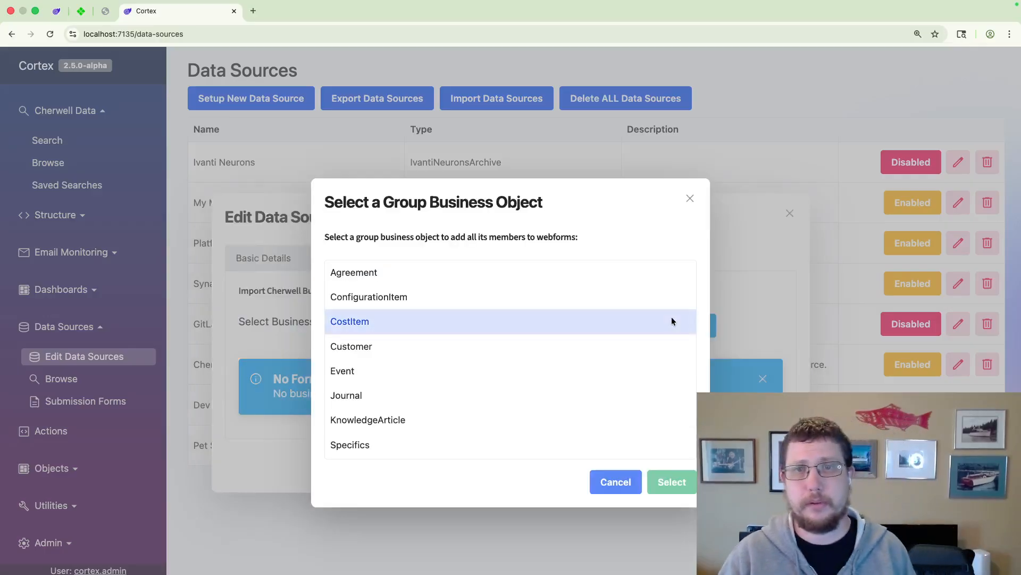
{"action": "scroll", "coordinate": [467, 403], "scroll_direction": "down", "scroll_amount": 1}
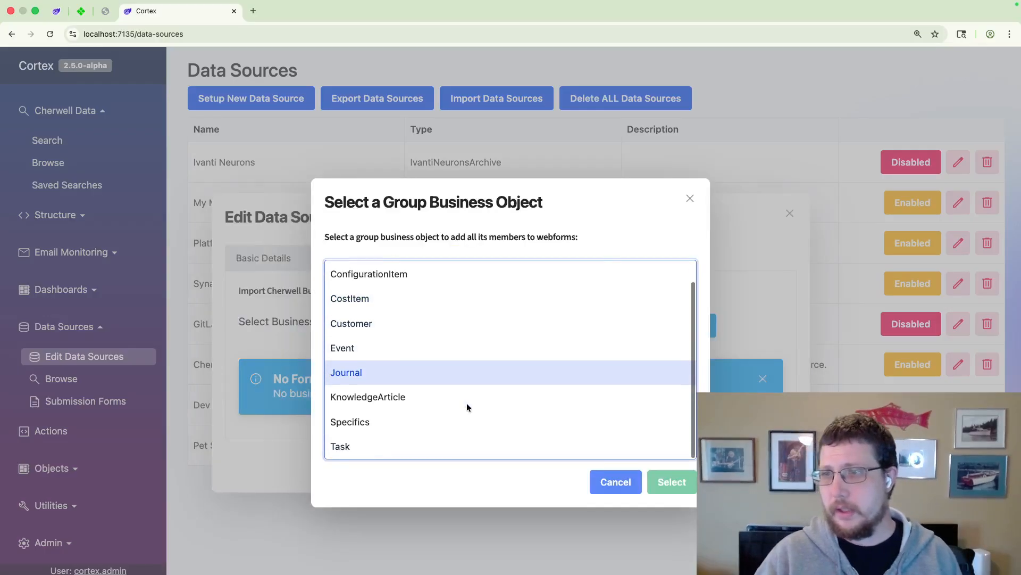
{"action": "left_click", "coordinate": [355, 424]}
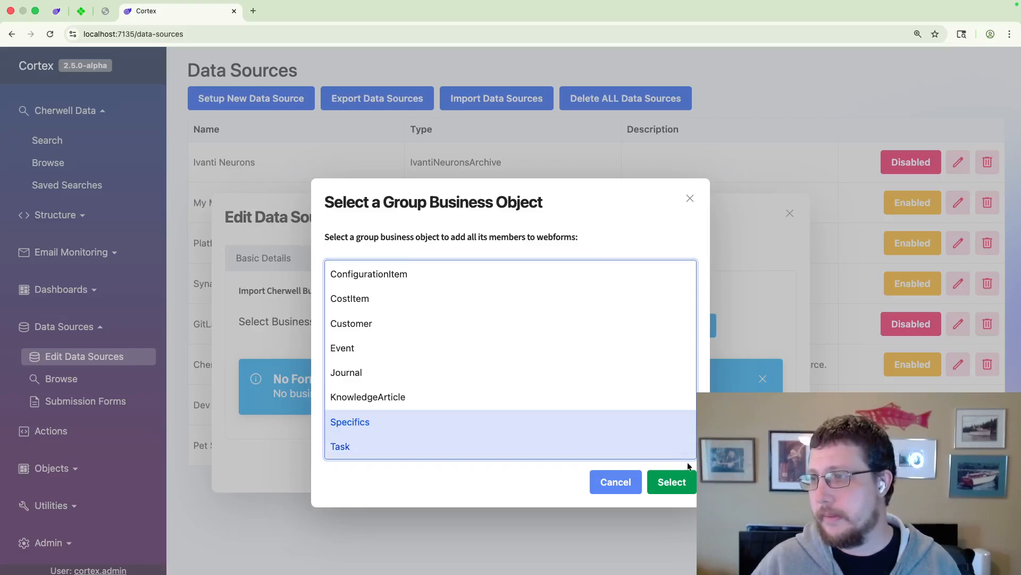
{"action": "left_click", "coordinate": [673, 482]}
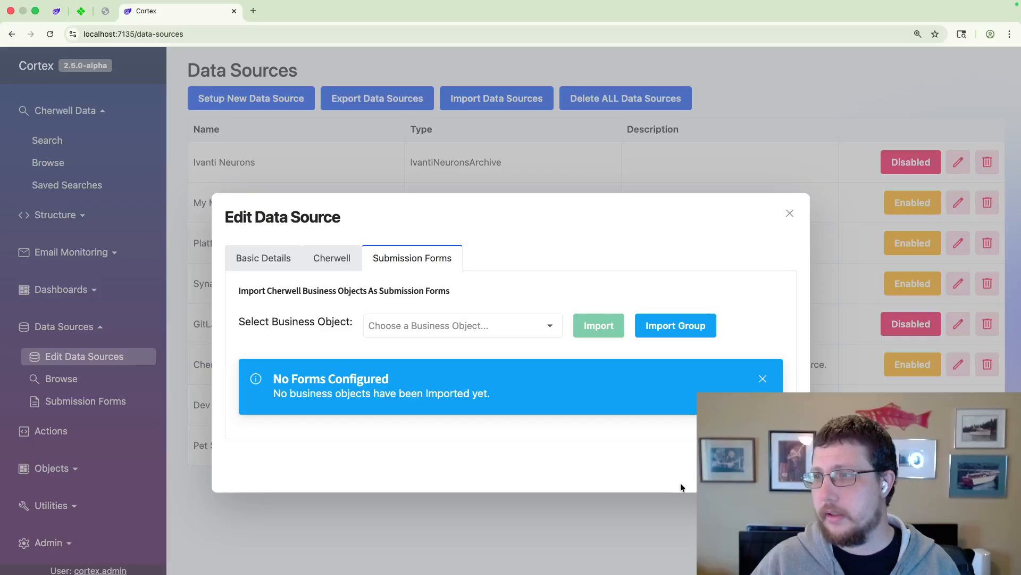
Step: Choose the Portal Default view for the SpecificsNewDevice and SpecificsGeneric webforms
{"action": "left_click", "coordinate": [577, 374]}
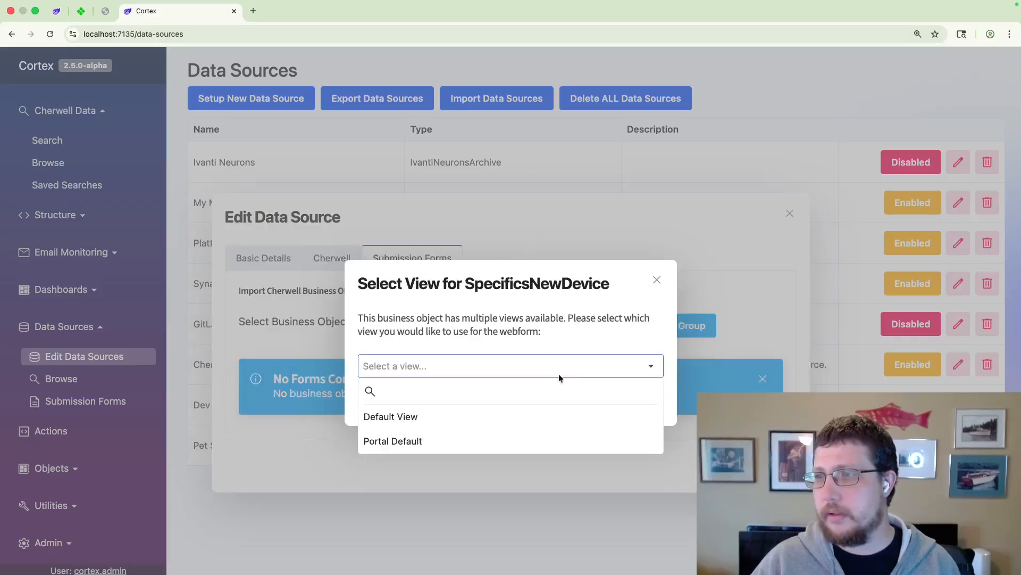
{"action": "left_click", "coordinate": [426, 441]}
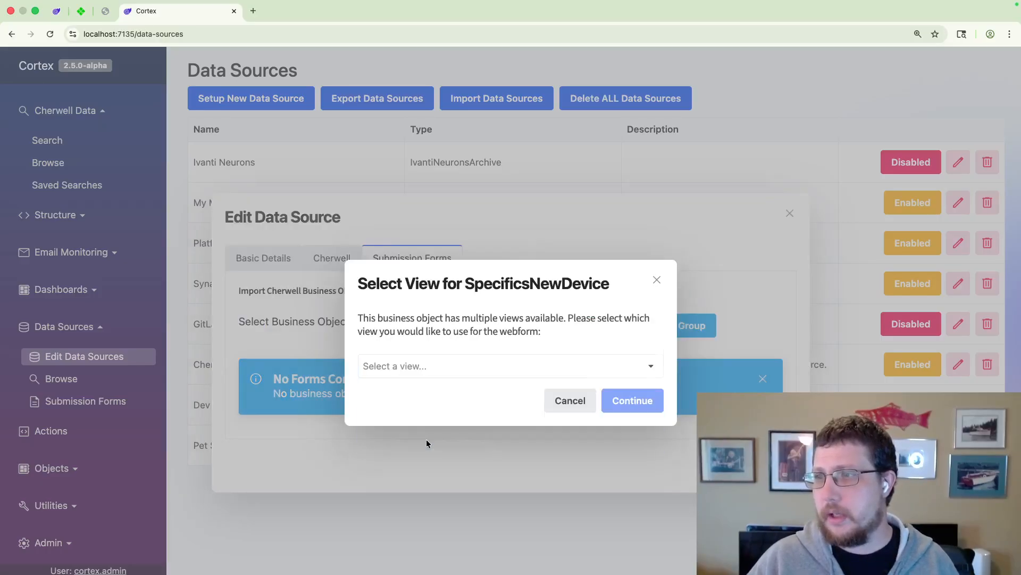
{"action": "left_click", "coordinate": [625, 412]}
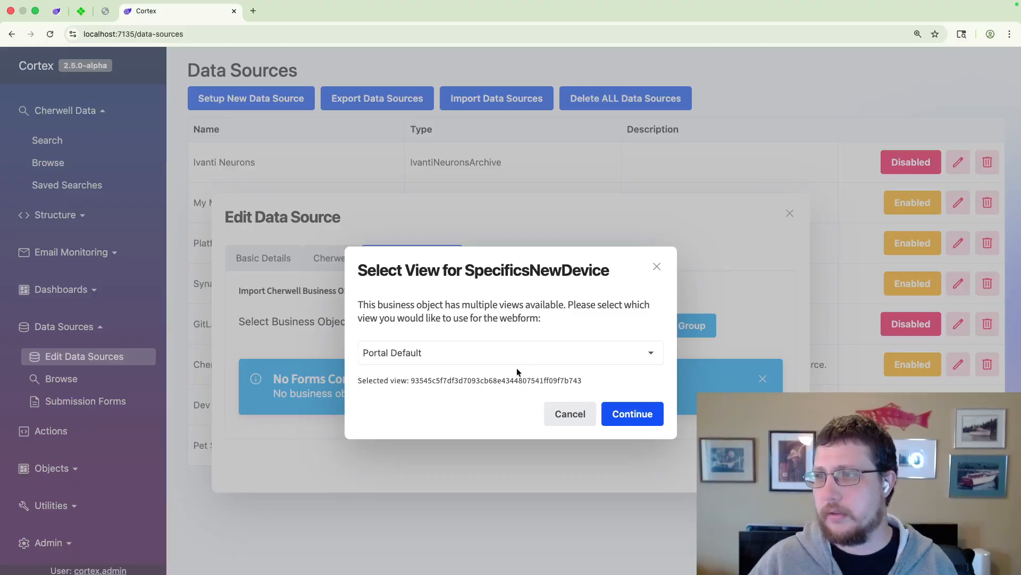
{"action": "left_click", "coordinate": [526, 367]}
{"action": "left_click", "coordinate": [423, 441]}
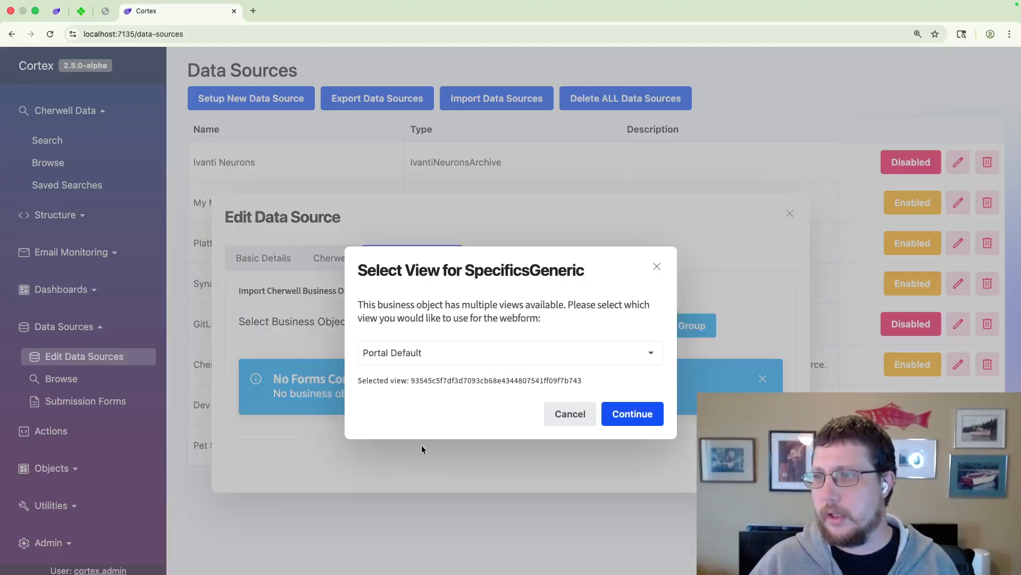
{"action": "left_click", "coordinate": [654, 411]}
Step: Choose the Portal Default view for SpecificsEmployeeSeparation, SpecificsEmployeeNew and the remaining business object to complete the group import
{"action": "left_click", "coordinate": [595, 384]}
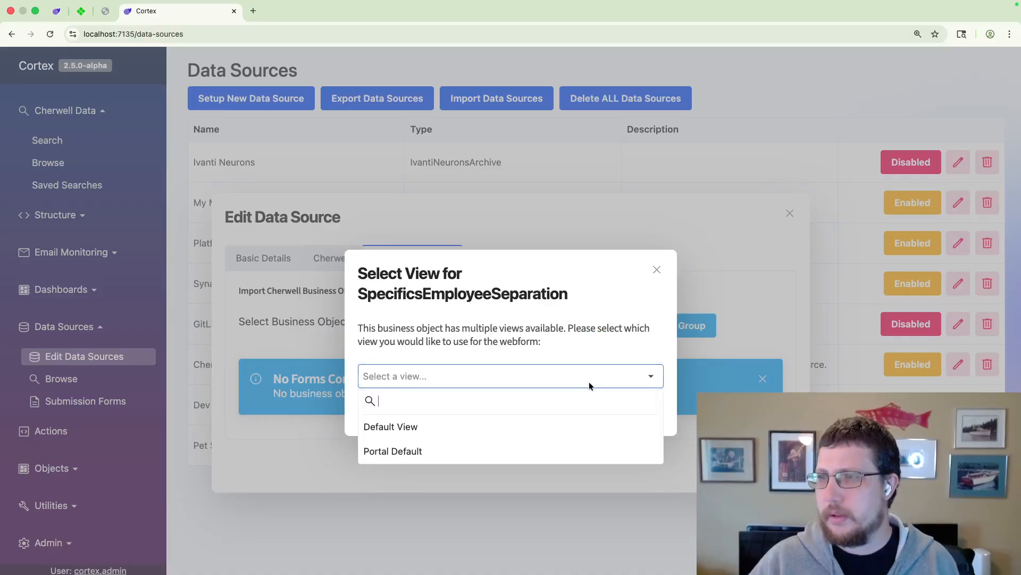
{"action": "left_click", "coordinate": [459, 448]}
{"action": "left_click", "coordinate": [619, 428]}
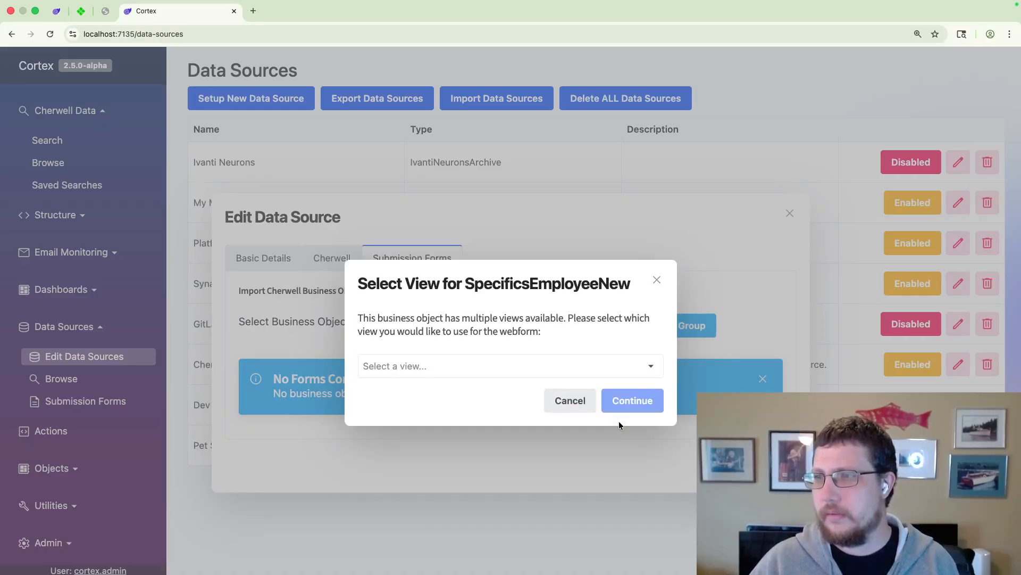
{"action": "left_click", "coordinate": [550, 372]}
{"action": "left_click", "coordinate": [432, 440]}
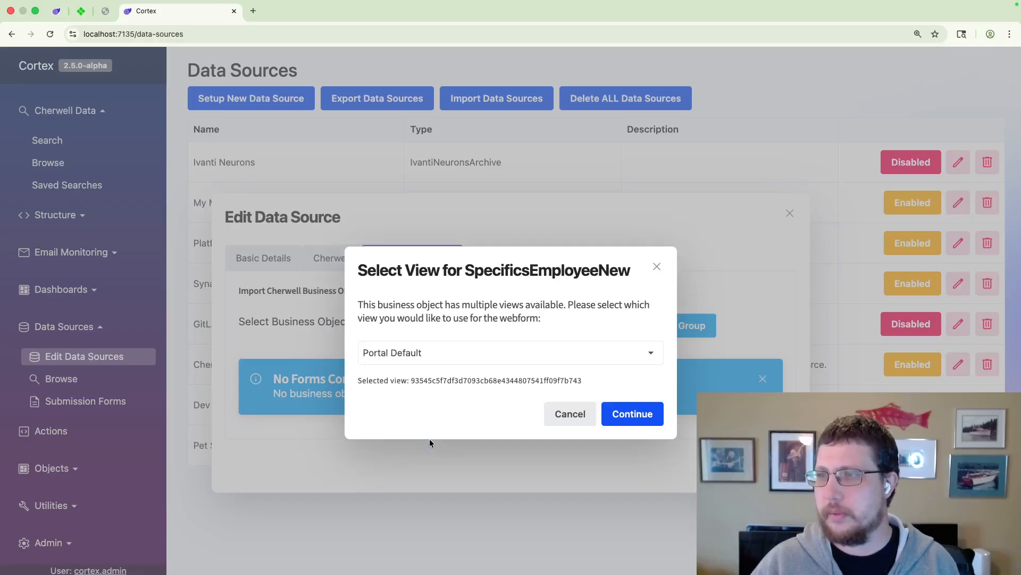
{"action": "left_click", "coordinate": [631, 412]}
{"action": "left_click", "coordinate": [516, 368]}
{"action": "left_click", "coordinate": [442, 437]}
{"action": "left_click", "coordinate": [631, 414]}
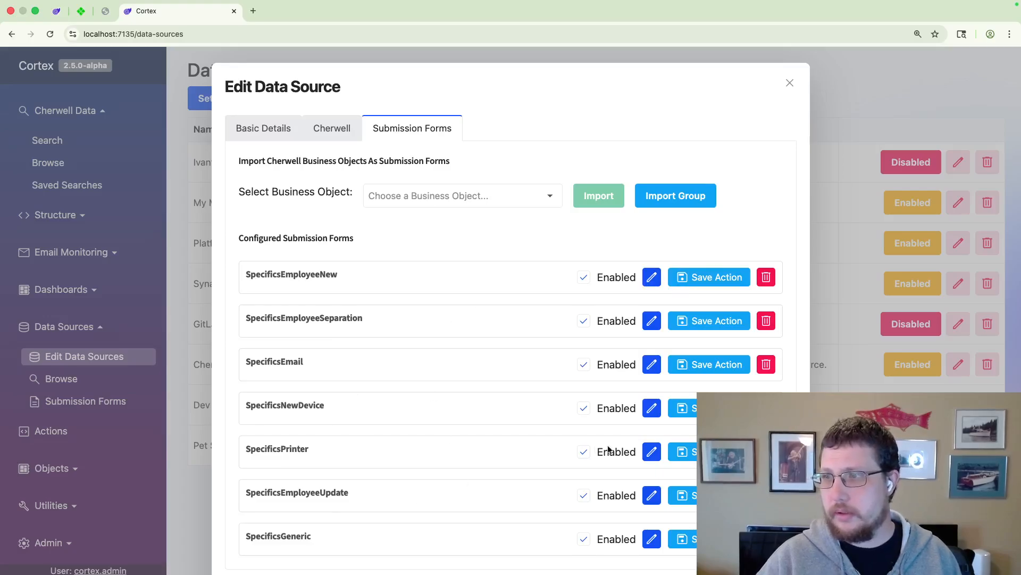
Step: Open the field configuration of the SpecificsPrinter form and examine its fields and display labels
{"action": "left_click", "coordinate": [646, 453]}
{"action": "left_click", "coordinate": [390, 343]}
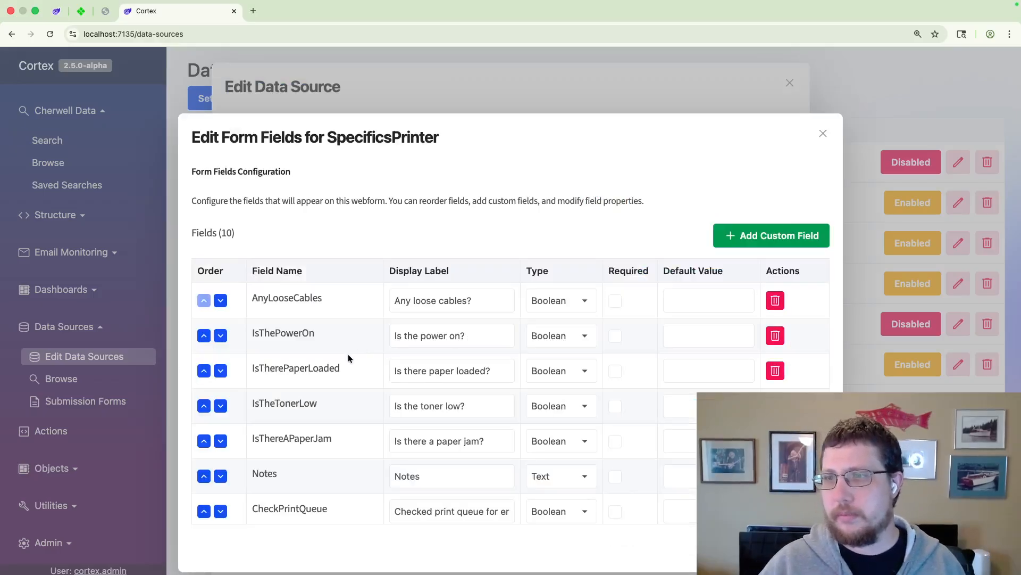
{"action": "scroll", "coordinate": [349, 356], "scroll_direction": "down", "scroll_amount": 1}
{"action": "scroll", "coordinate": [349, 356], "scroll_direction": "down", "scroll_amount": 2}
{"action": "scroll", "coordinate": [348, 357], "scroll_direction": "up", "scroll_amount": 2}
{"action": "scroll", "coordinate": [349, 355], "scroll_direction": "up", "scroll_amount": 1}
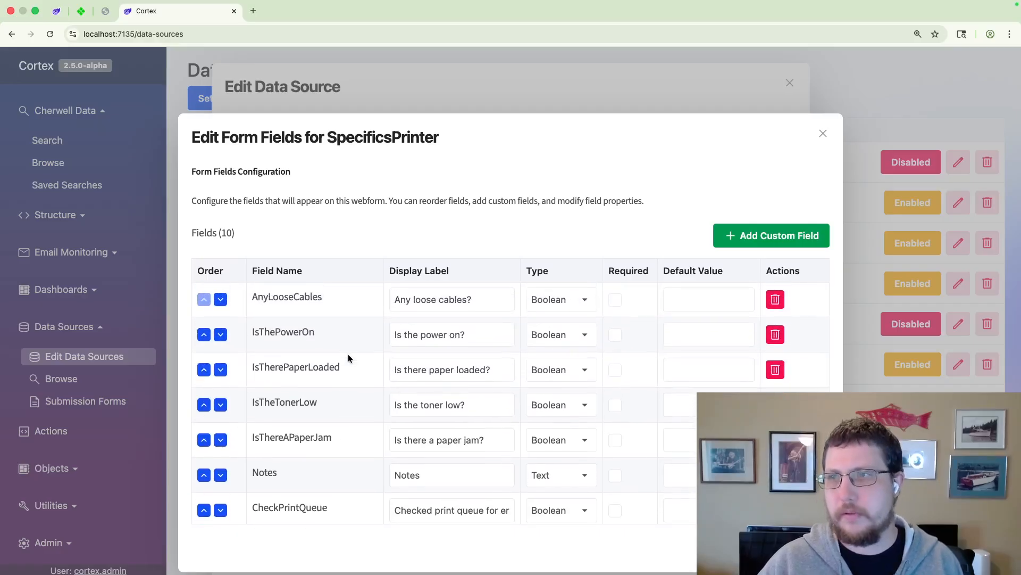
{"action": "left_click", "coordinate": [471, 301]}
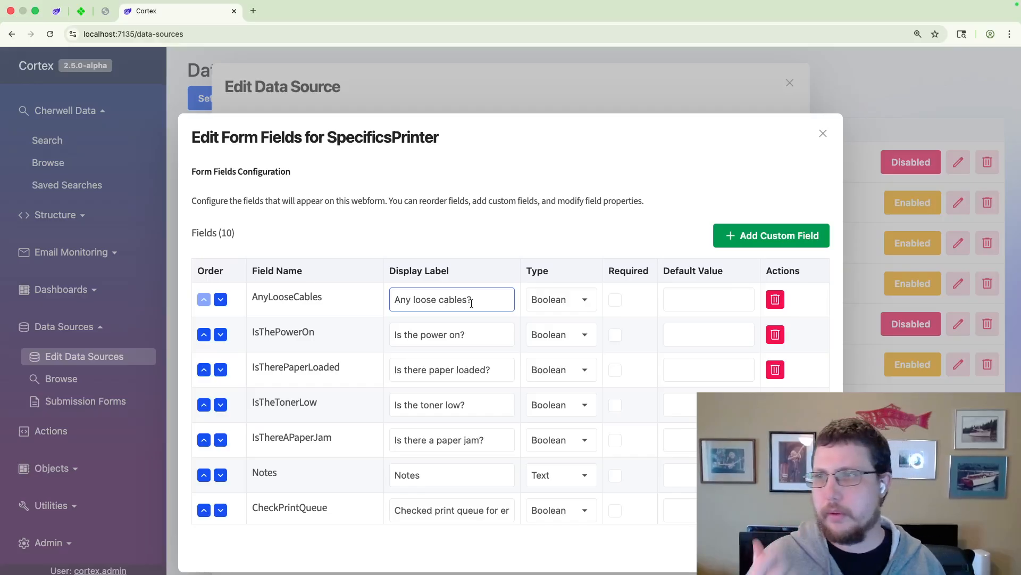
{"action": "left_click", "coordinate": [477, 331]}
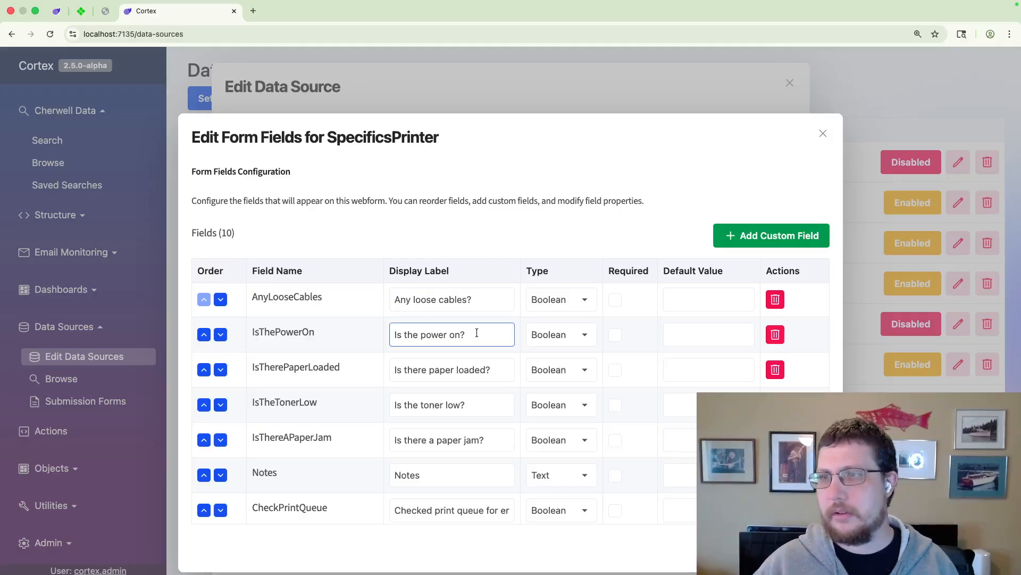
{"action": "scroll", "coordinate": [488, 355], "scroll_direction": "down", "scroll_amount": 1}
{"action": "scroll", "coordinate": [488, 355], "scroll_direction": "up", "scroll_amount": 1}
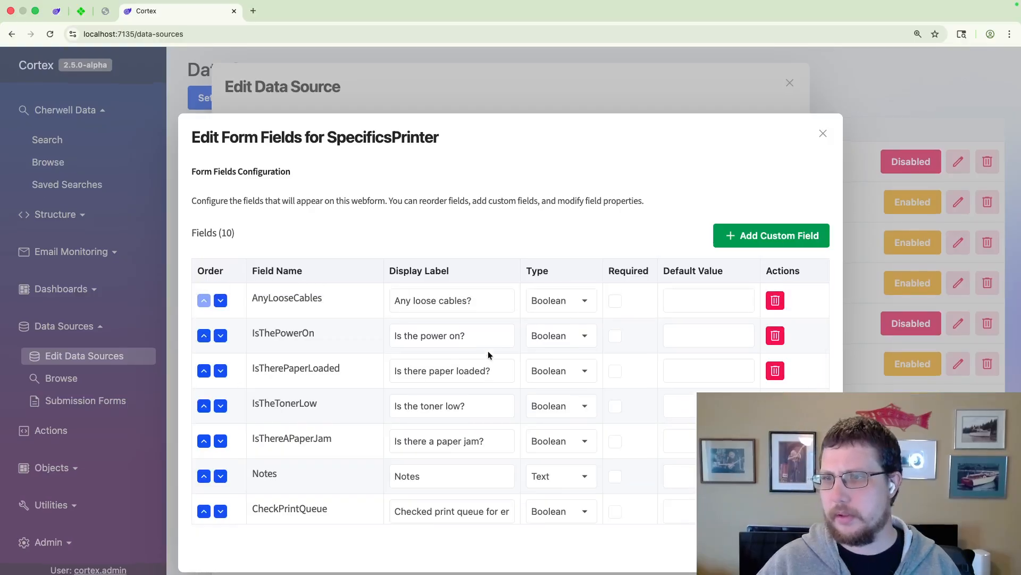
Step: Move the Notes field up to first place in the SpecificsPrinter form's field order
{"action": "scroll", "coordinate": [334, 457], "scroll_direction": "down", "scroll_amount": 5}
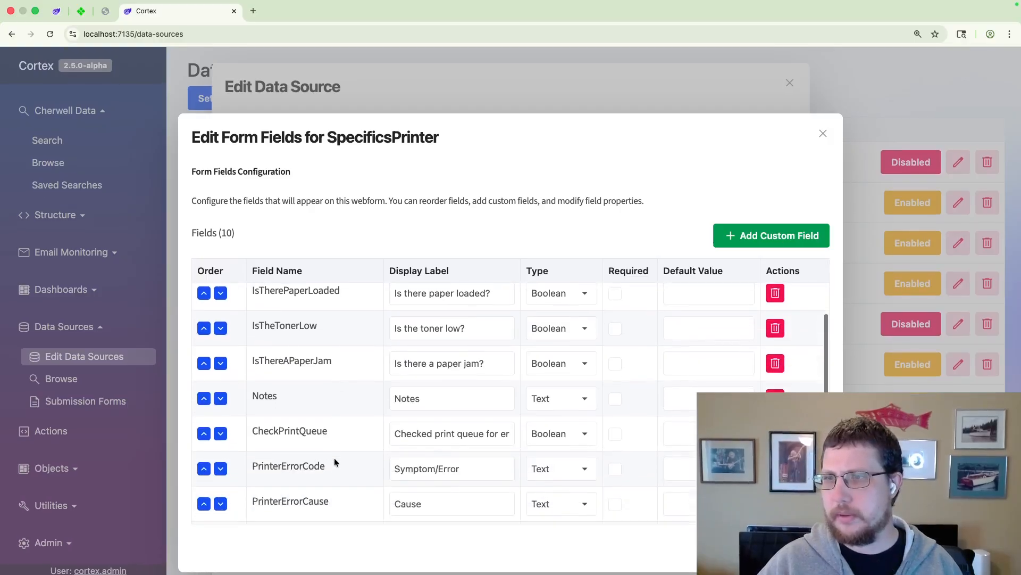
{"action": "left_click", "coordinate": [205, 402]}
{"action": "left_click", "coordinate": [205, 365]}
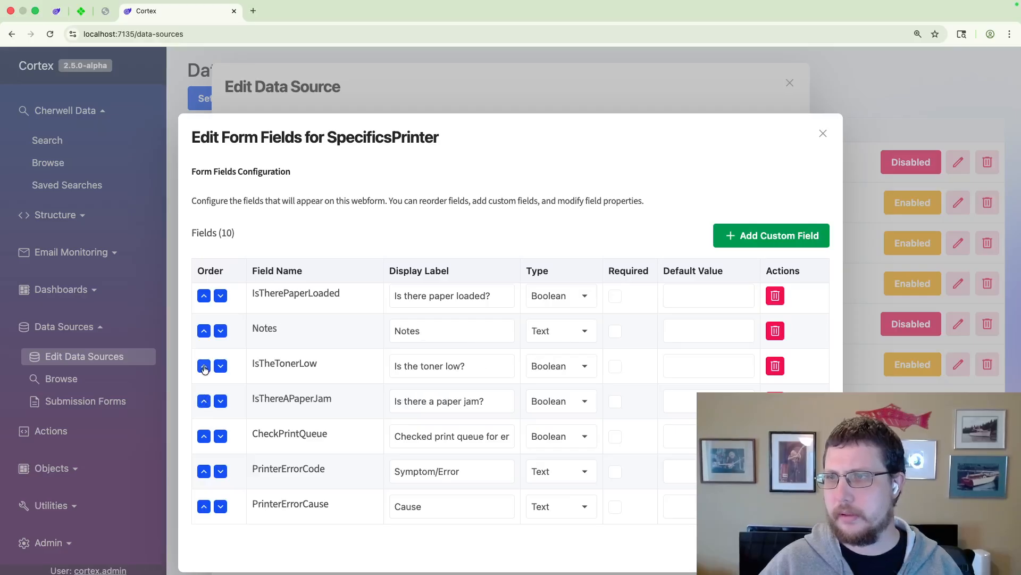
{"action": "scroll", "coordinate": [205, 373], "scroll_direction": "up", "scroll_amount": 5}
{"action": "left_click", "coordinate": [204, 403]}
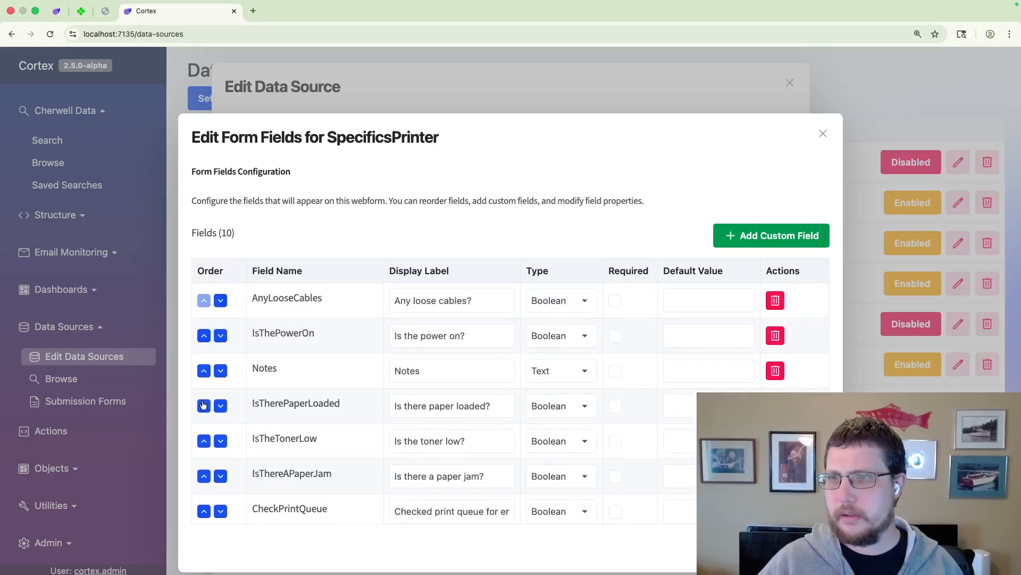
{"action": "left_click", "coordinate": [205, 371]}
{"action": "left_click", "coordinate": [204, 335]}
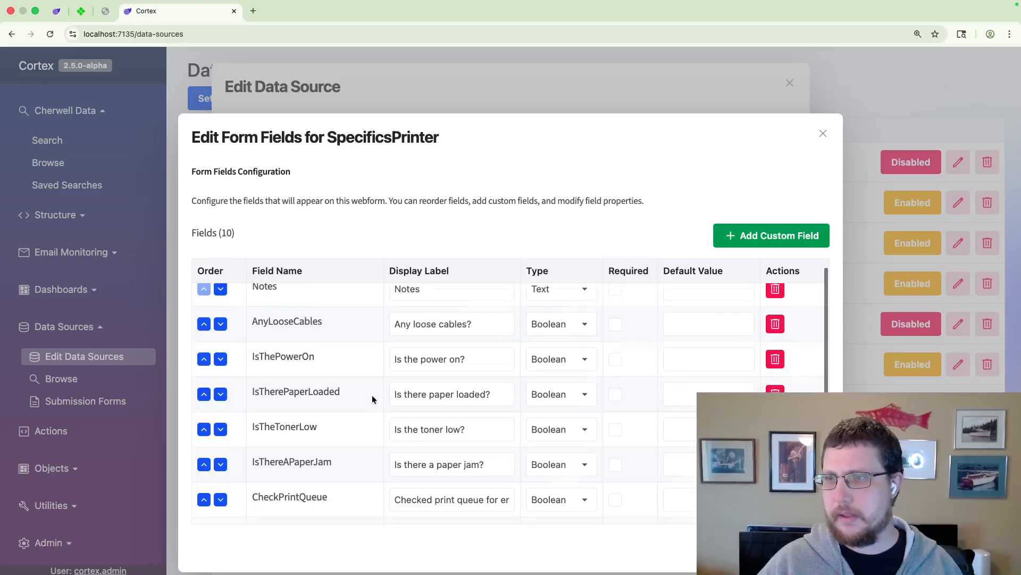
Step: Move the PrinterErrorCode field to the top of the SpecificsPrinter field order, above Notes
{"action": "scroll", "coordinate": [372, 395], "scroll_direction": "down", "scroll_amount": 4}
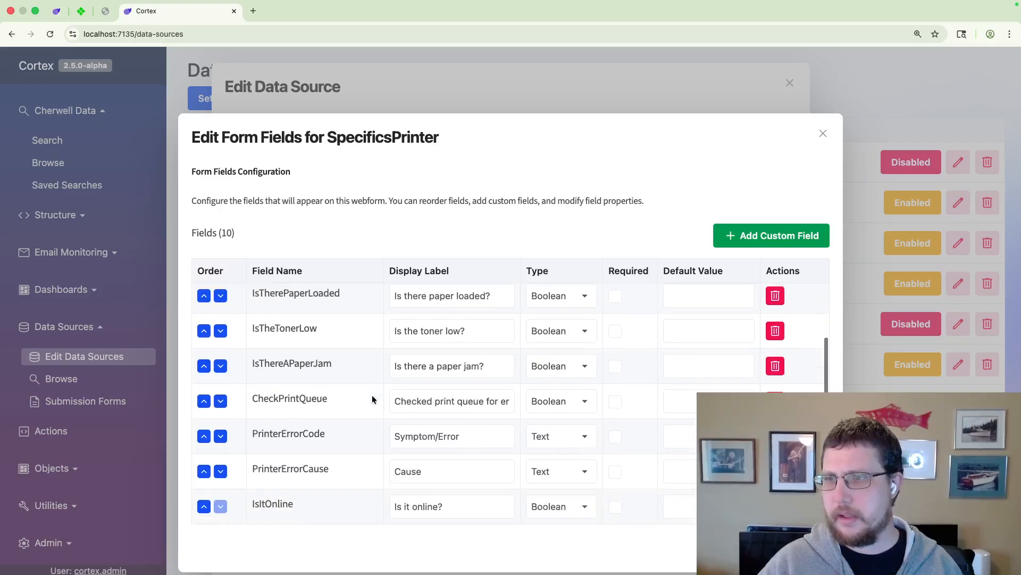
{"action": "left_click", "coordinate": [203, 436]}
{"action": "left_click", "coordinate": [204, 403]}
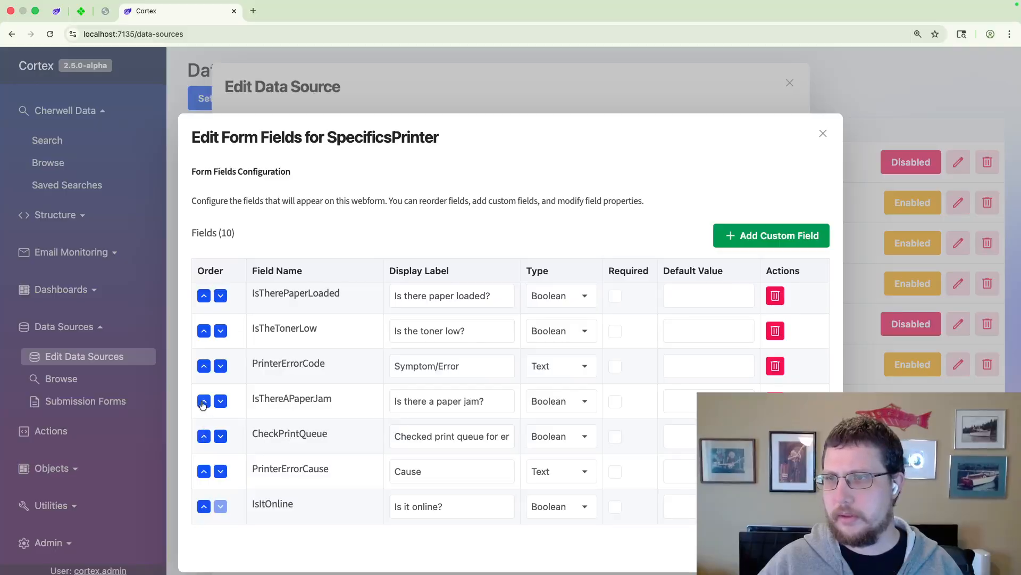
{"action": "left_click", "coordinate": [204, 365]}
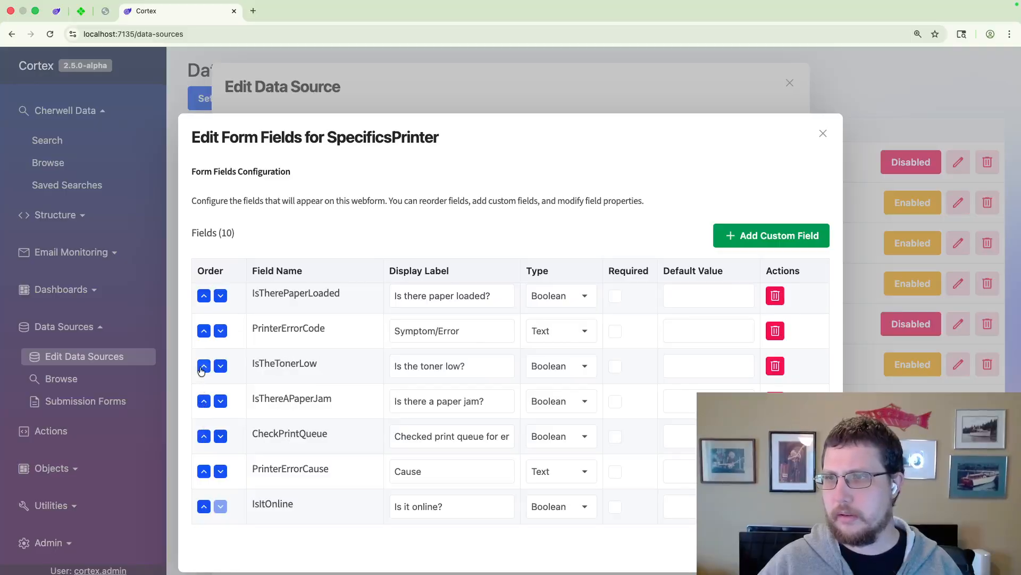
{"action": "left_click", "coordinate": [204, 331]}
{"action": "scroll", "coordinate": [204, 329], "scroll_direction": "up", "scroll_amount": 2}
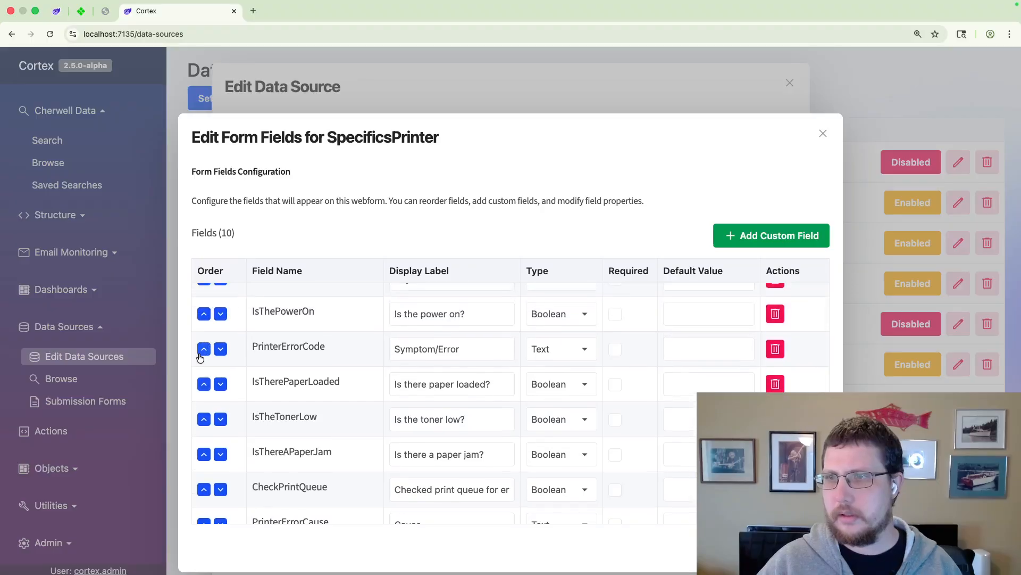
{"action": "left_click", "coordinate": [208, 349]}
{"action": "scroll", "coordinate": [207, 351], "scroll_direction": "up", "scroll_amount": 2}
{"action": "left_click", "coordinate": [206, 370]}
{"action": "left_click", "coordinate": [204, 335]}
Step: Delete the PrinterErrorCause field from the SpecificsPrinter form, check the remaining fields and close the field configuration
{"action": "left_click", "coordinate": [432, 301]}
{"action": "left_click", "coordinate": [418, 336]}
{"action": "scroll", "coordinate": [419, 339], "scroll_direction": "down", "scroll_amount": 2}
{"action": "left_click", "coordinate": [418, 339]}
{"action": "scroll", "coordinate": [418, 339], "scroll_direction": "down", "scroll_amount": 1}
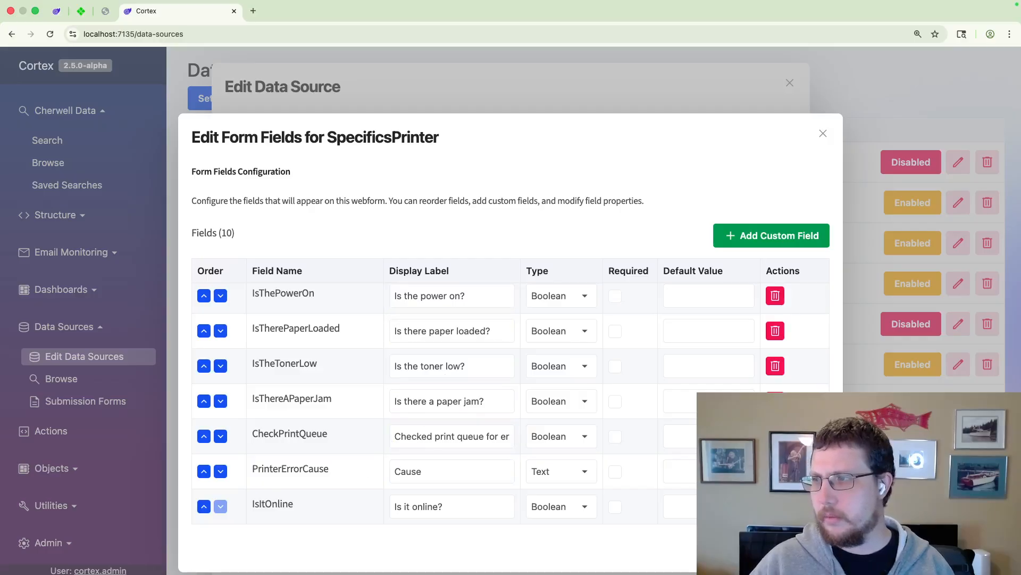
{"action": "left_click", "coordinate": [775, 472]}
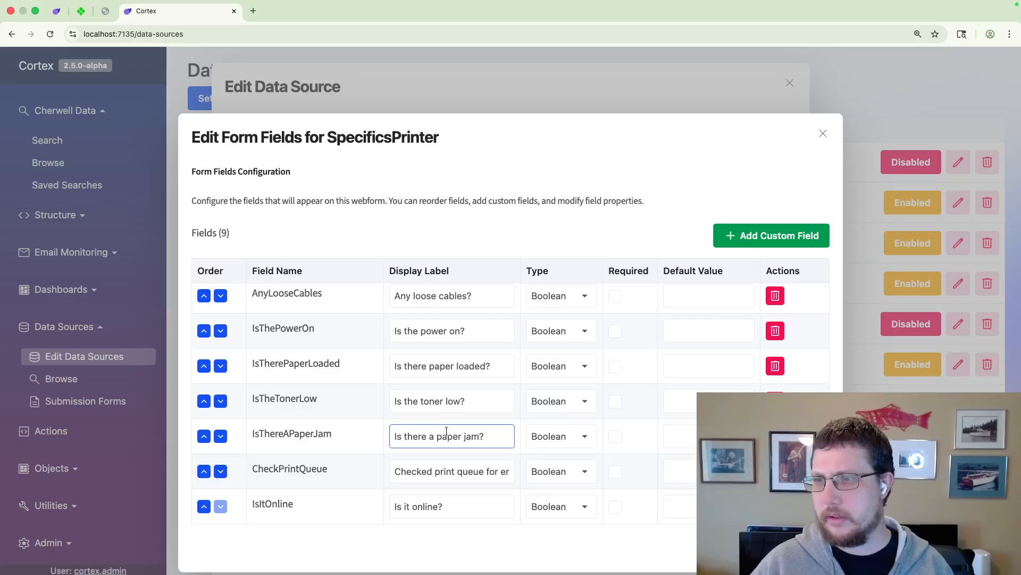
{"action": "scroll", "coordinate": [444, 417], "scroll_direction": "up", "scroll_amount": 2}
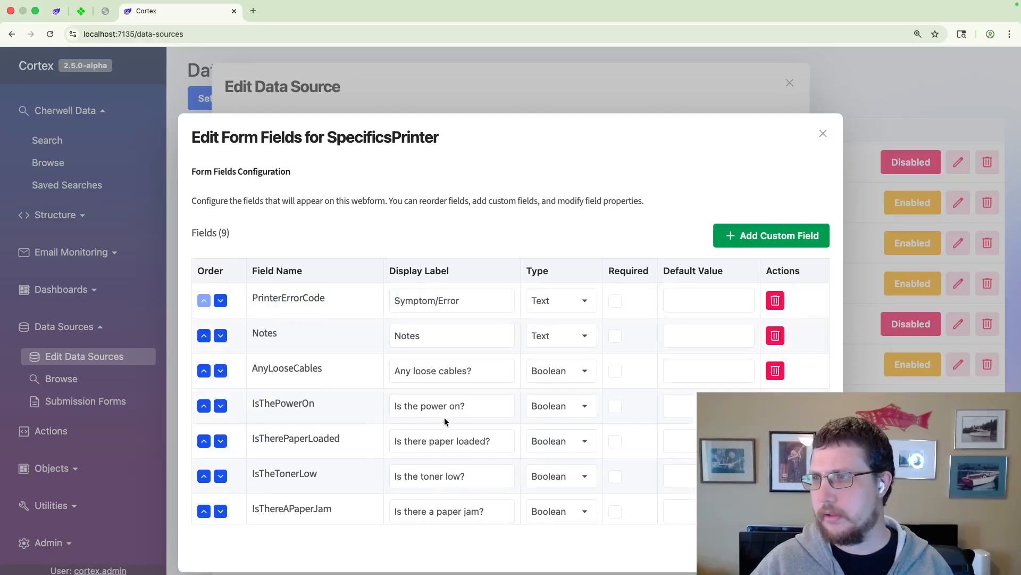
{"action": "scroll", "coordinate": [445, 418], "scroll_direction": "down", "scroll_amount": 3}
{"action": "scroll", "coordinate": [445, 419], "scroll_direction": "up", "scroll_amount": 2}
{"action": "scroll", "coordinate": [445, 417], "scroll_direction": "up", "scroll_amount": 1}
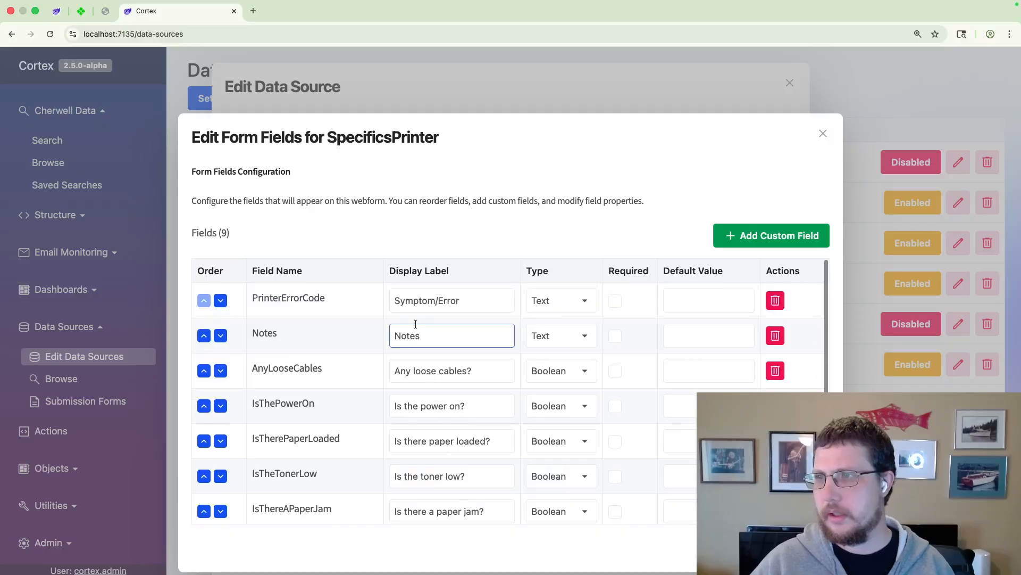
{"action": "left_click", "coordinate": [465, 346]}
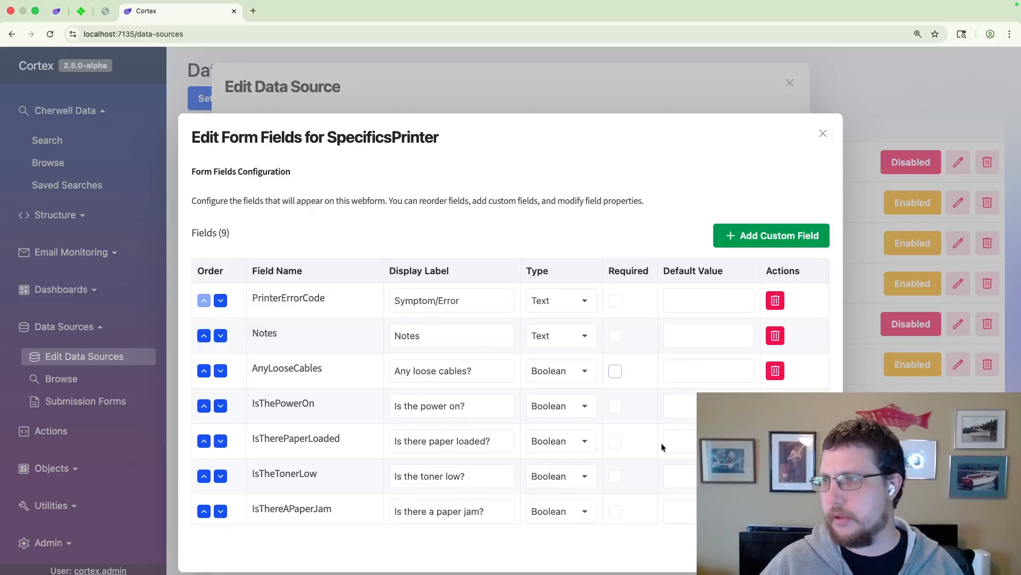
{"action": "key", "text": "Escape"}
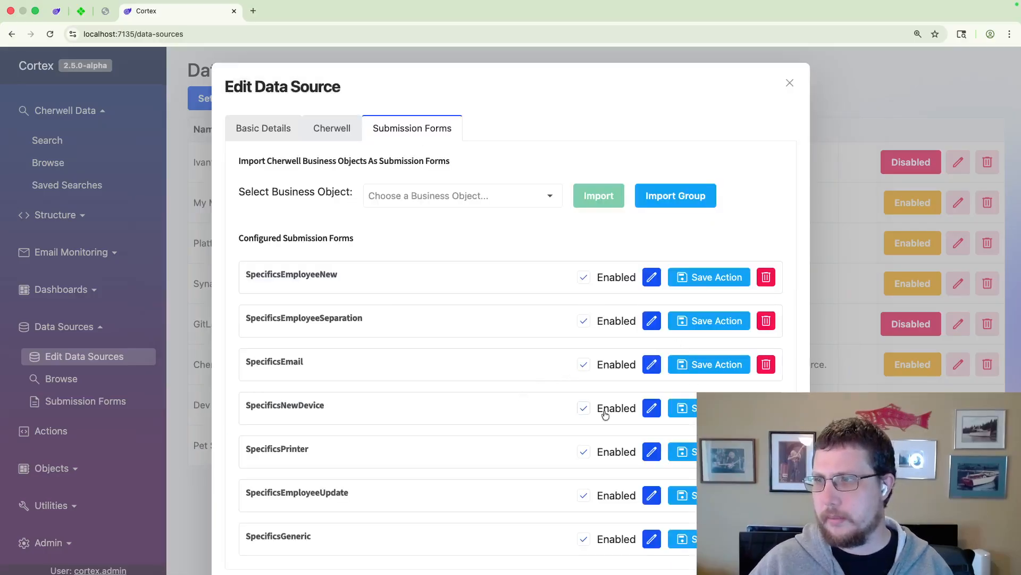
Step: Add an output action to the SpecificsPrinter form of type Create A BusinessObject, with the step name "Create a ticket"
{"action": "left_click", "coordinate": [713, 452]}
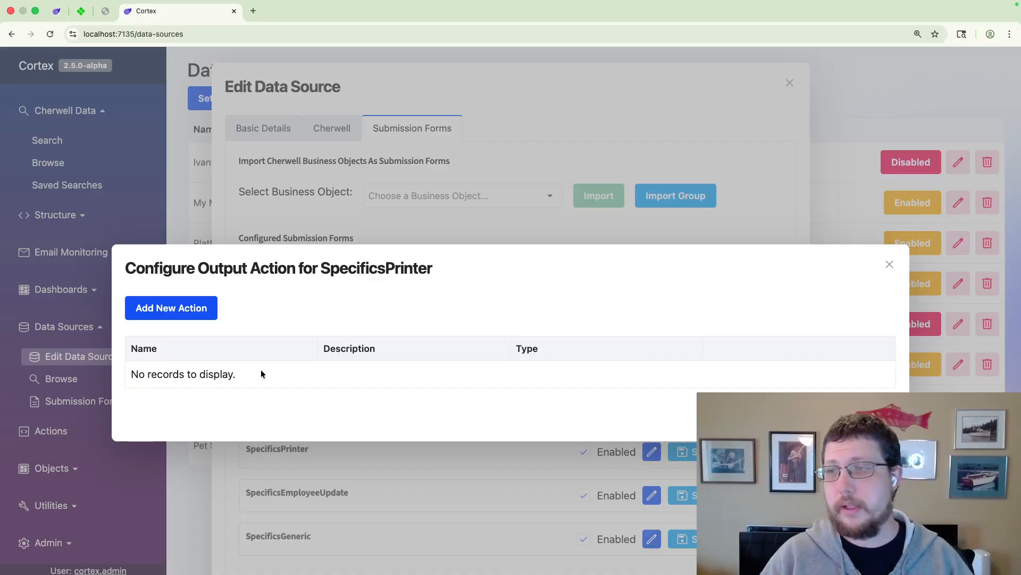
{"action": "left_click", "coordinate": [186, 308]}
{"action": "left_click", "coordinate": [227, 335]}
{"action": "left_click", "coordinate": [201, 374]}
{"action": "type", "text": "C"}
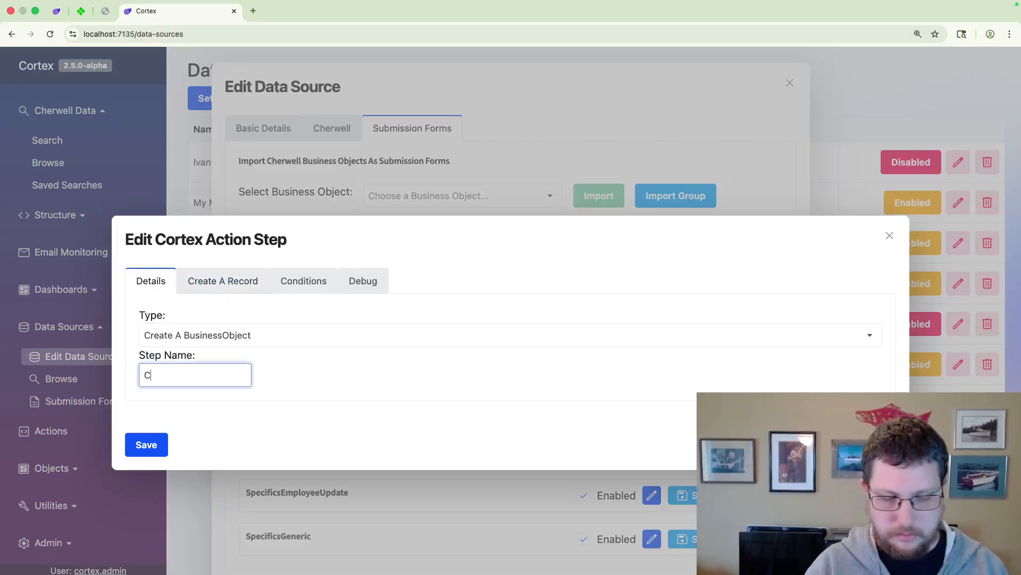
{"action": "type", "text": "reate a tickle"}
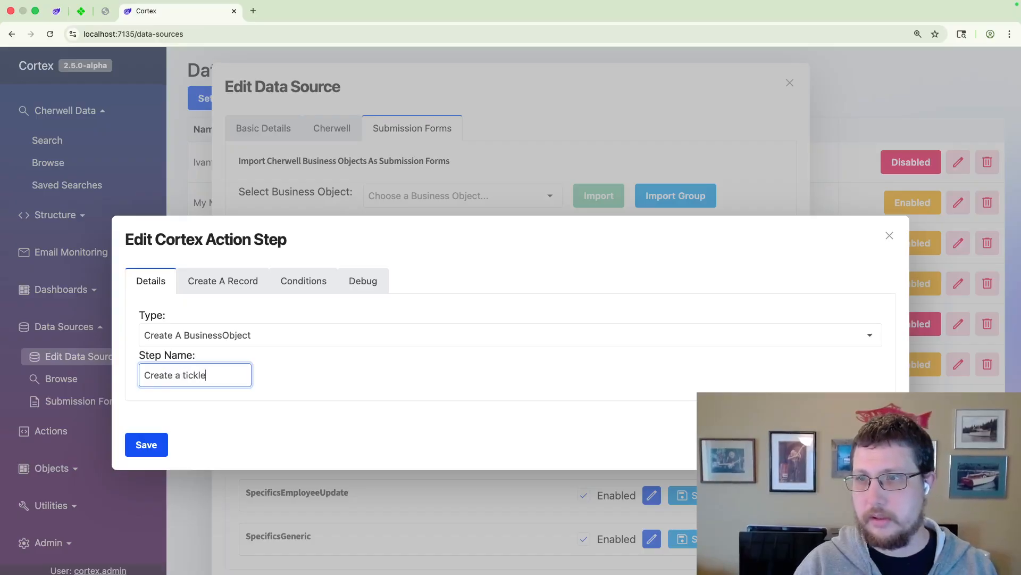
{"action": "key", "text": "BackSpace"}
{"action": "key", "text": "BackSpace"}
{"action": "type", "text": "et"}
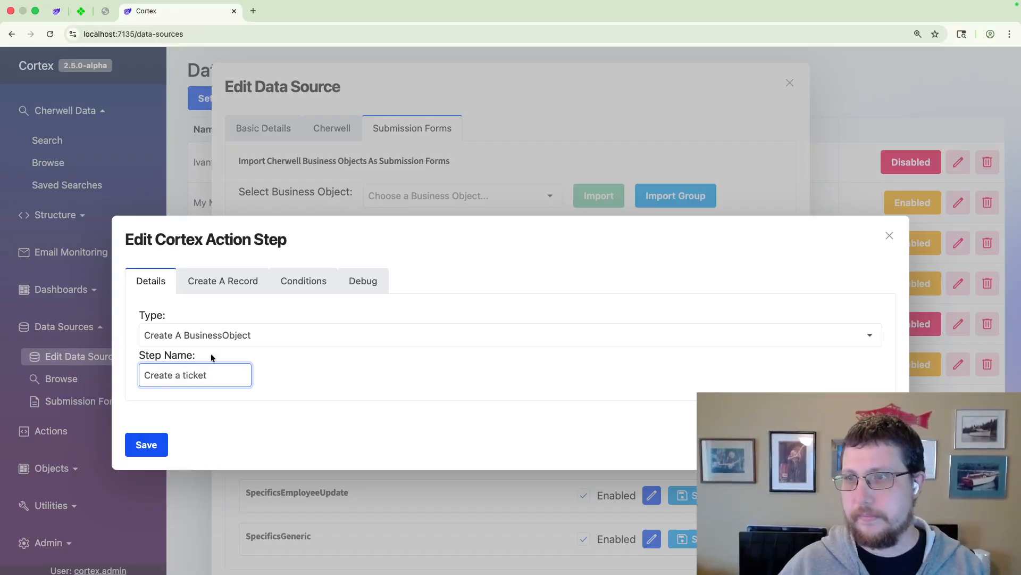
Step: Set the record to create to the Synapse Software Halo Demo data source with ticket type Incident
{"action": "left_click", "coordinate": [233, 282]}
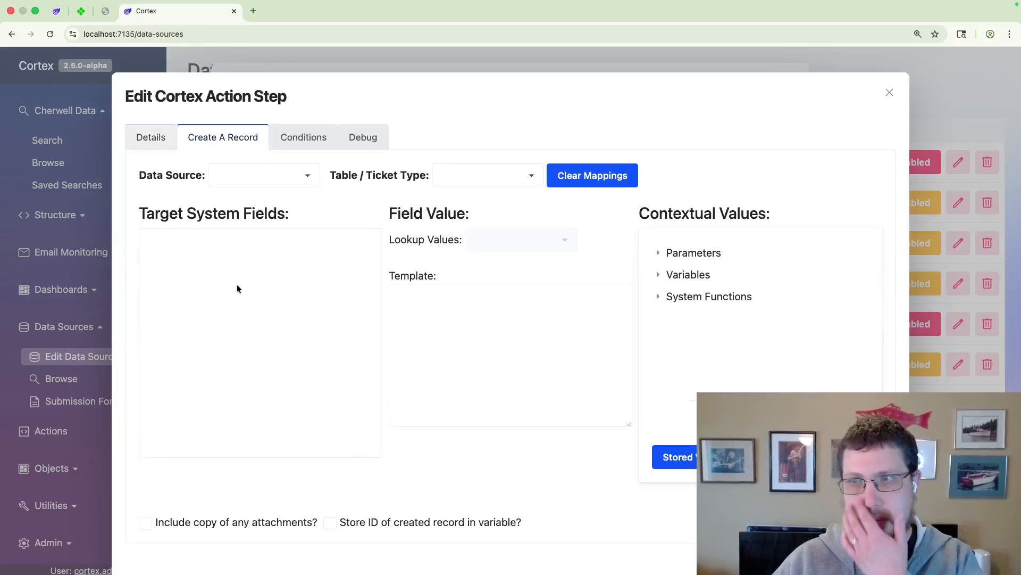
{"action": "left_click", "coordinate": [265, 180]}
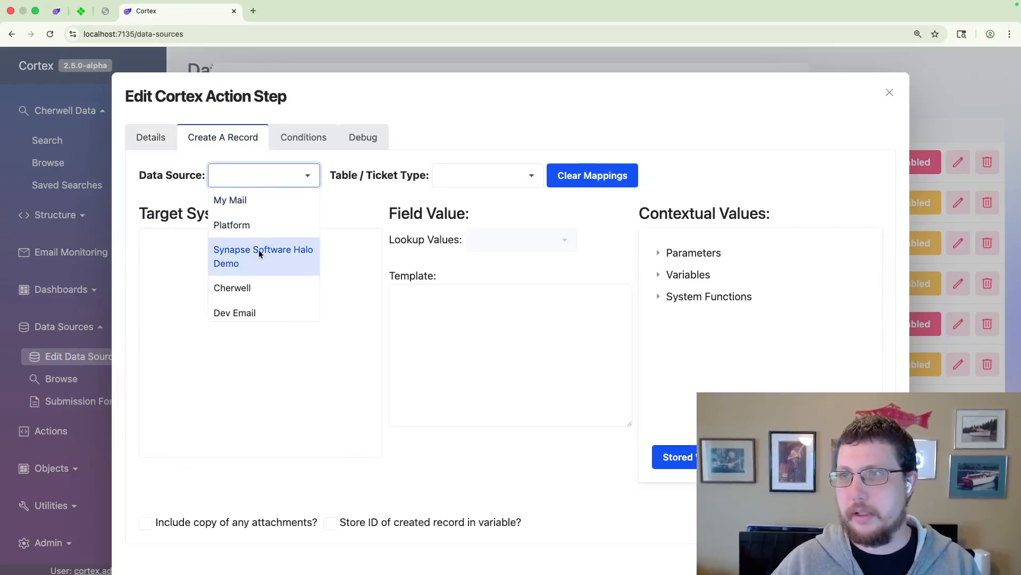
{"action": "left_click", "coordinate": [260, 253]}
{"action": "left_click", "coordinate": [482, 178]}
{"action": "type", "text": "Incident"}
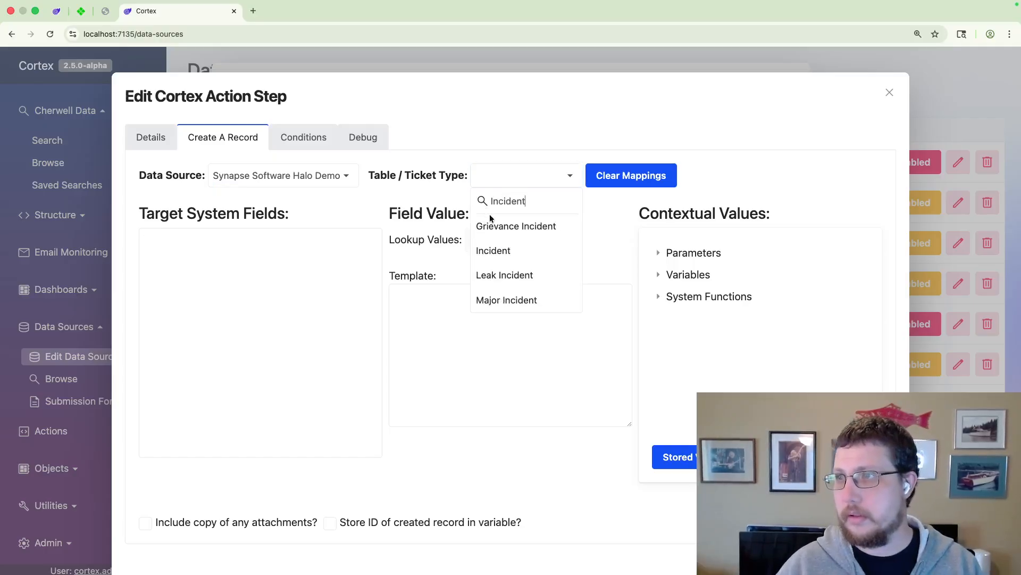
{"action": "left_click", "coordinate": [496, 250]}
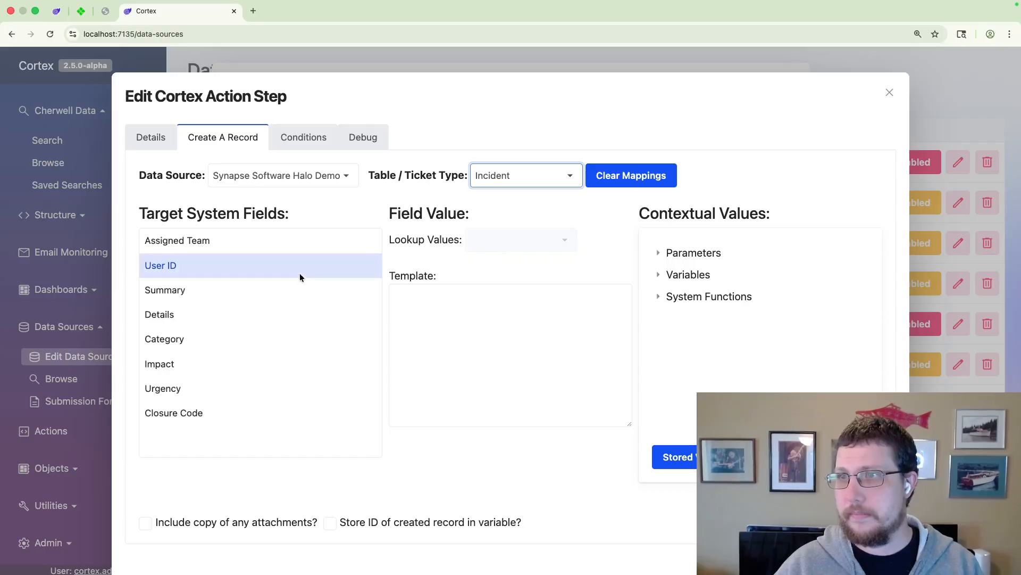
Step: Map the Assigned Team target field to the lookup value 1st Line Support
{"action": "left_click", "coordinate": [221, 243]}
{"action": "left_click", "coordinate": [491, 240]}
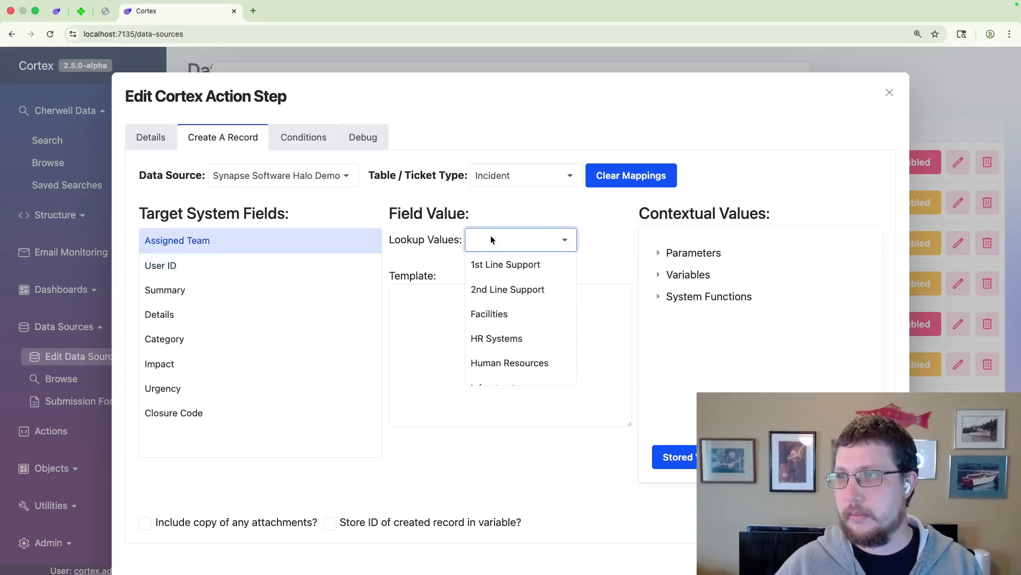
{"action": "left_click", "coordinate": [490, 264]}
{"action": "left_click", "coordinate": [305, 264]}
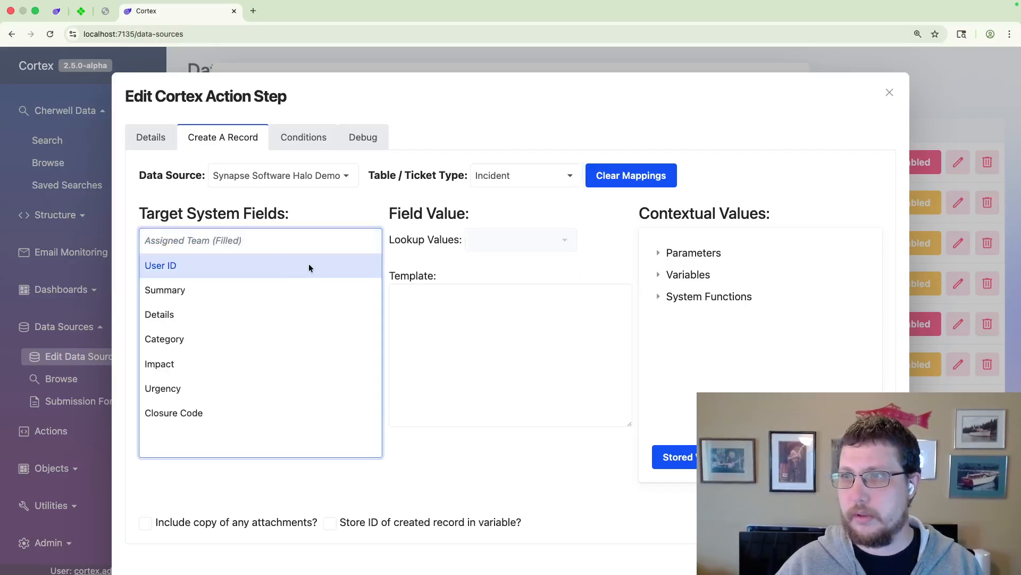
Step: Fill the Summary target field's template with the form's Symptom/Error parameter
{"action": "left_click", "coordinate": [241, 296]}
{"action": "left_click", "coordinate": [433, 304]}
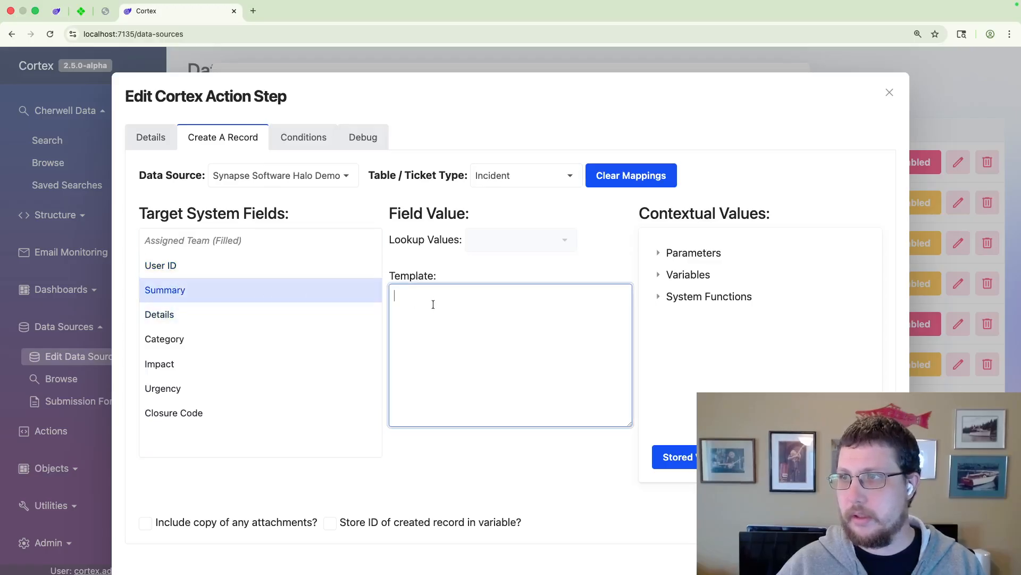
{"action": "left_click", "coordinate": [659, 254]}
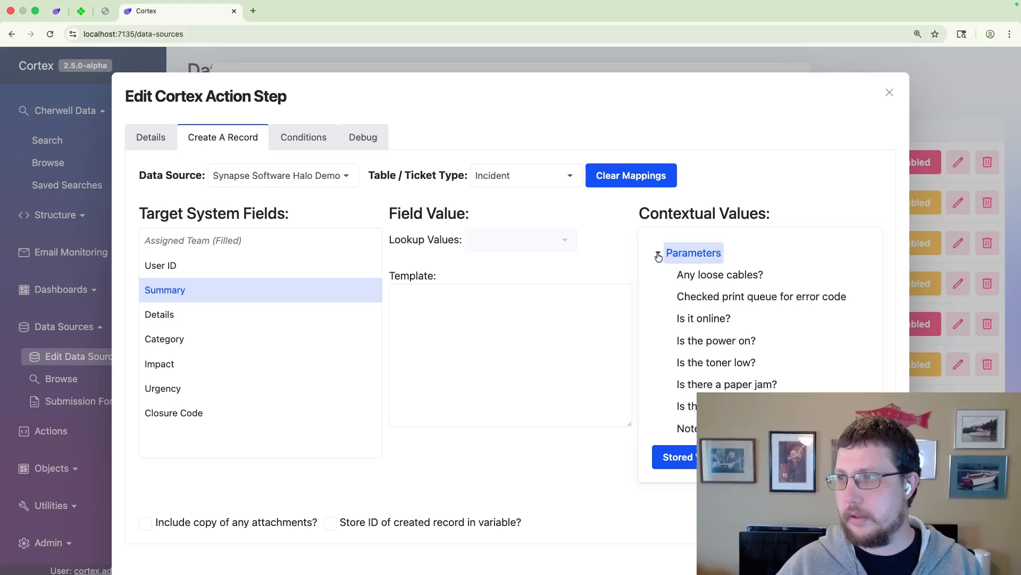
{"action": "scroll", "coordinate": [713, 337], "scroll_direction": "down", "scroll_amount": 3}
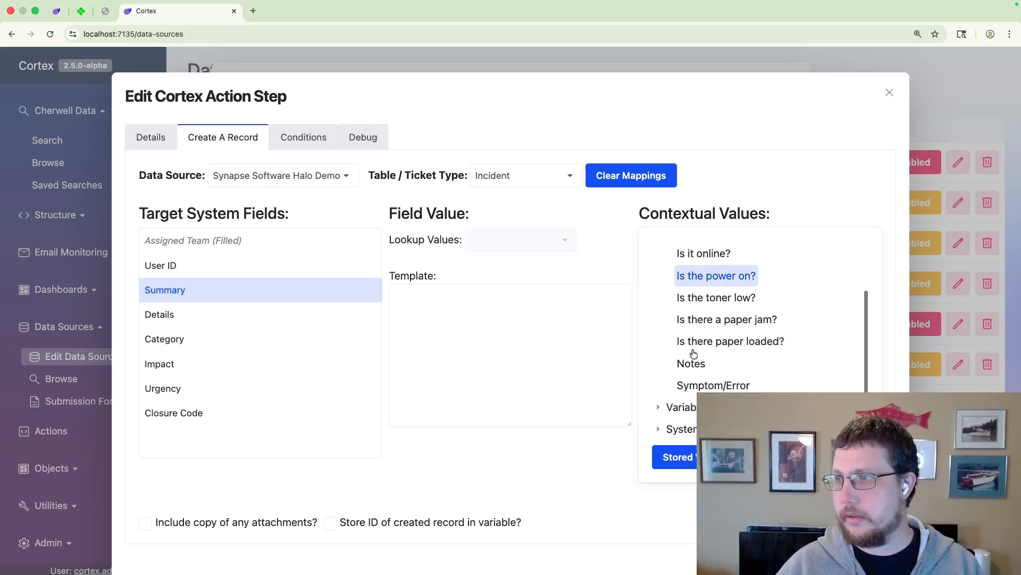
{"action": "left_click", "coordinate": [695, 389]}
{"action": "left_click", "coordinate": [534, 356]}
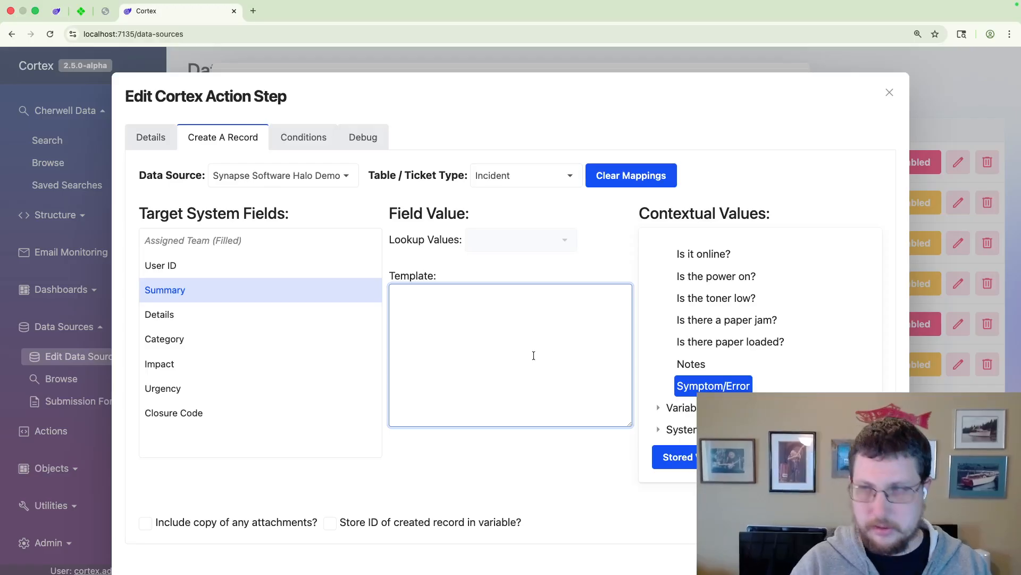
{"action": "key", "text": "super+v"}
Step: Start the Details field's template with the heading "Symptom:" and the Symptom/Error parameter on the line below
{"action": "left_click", "coordinate": [147, 314]}
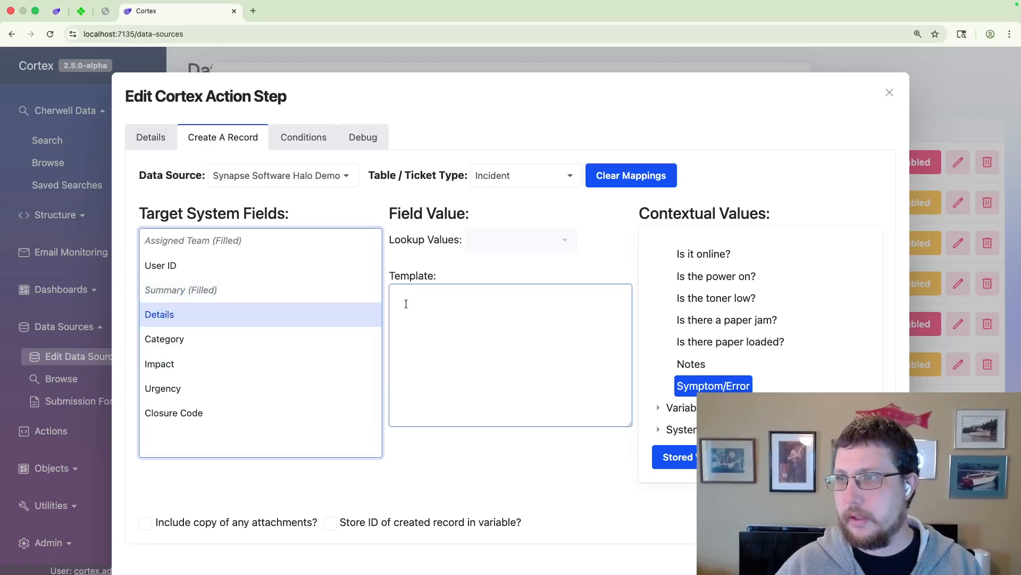
{"action": "type", "text": "ymop"}
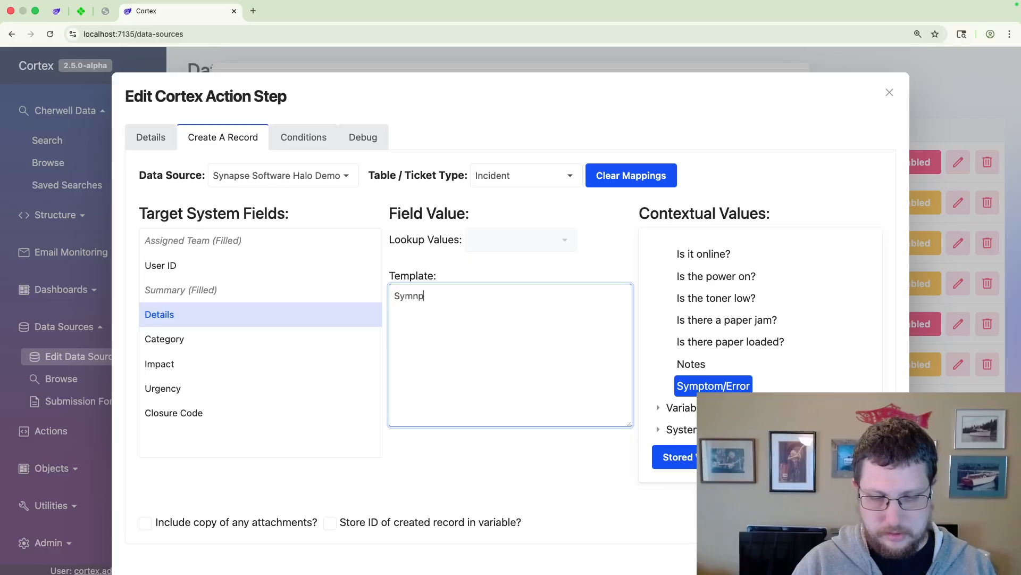
{"action": "key", "text": "BackSpace"}
{"action": "key", "text": "BackSpace"}
{"action": "type", "text": "pt"}
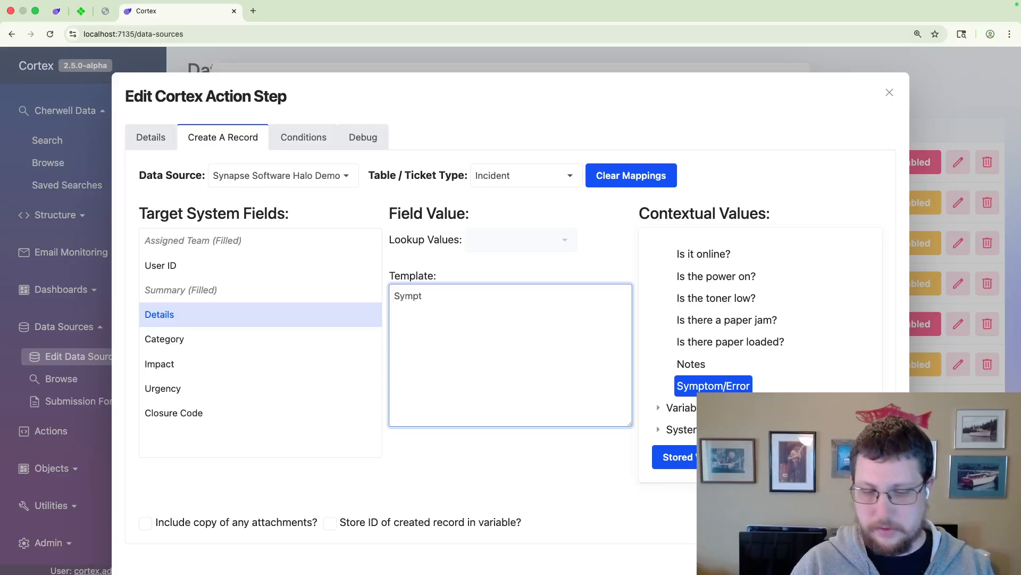
{"action": "type", "text": "om,"}
{"action": "type", "text": ":"}
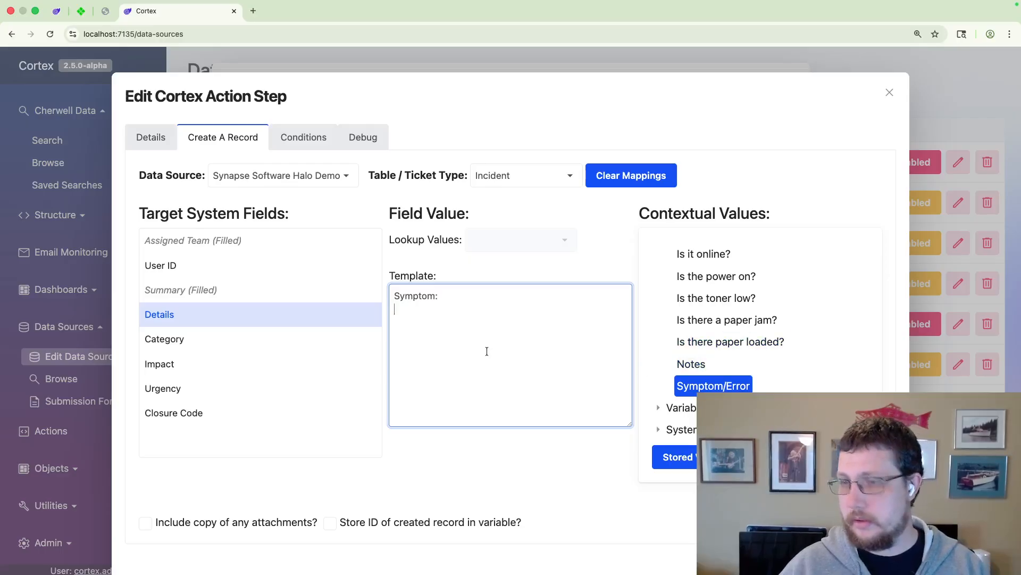
{"action": "key", "text": "super+v"}
Step: Add the heading "Notes:" after a blank line in the Details template, followed by the Notes parameter
{"action": "key", "text": "Return"}
{"action": "key", "text": "Return"}
{"action": "type", "text": "Notes:"}
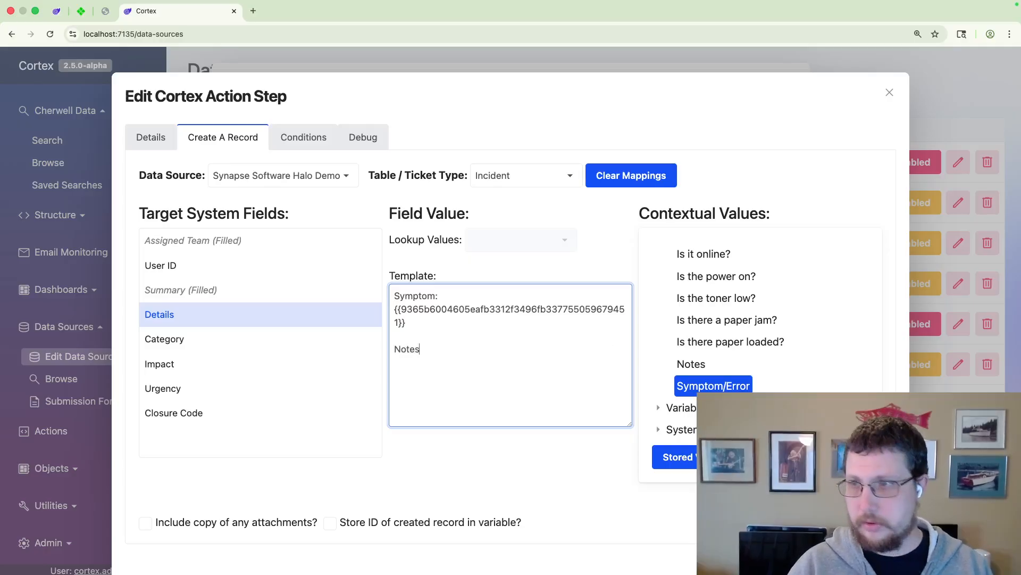
{"action": "left_click", "coordinate": [691, 364]}
{"action": "left_click", "coordinate": [496, 361]}
{"action": "key", "text": "super+v"}
{"action": "key", "text": "Return"}
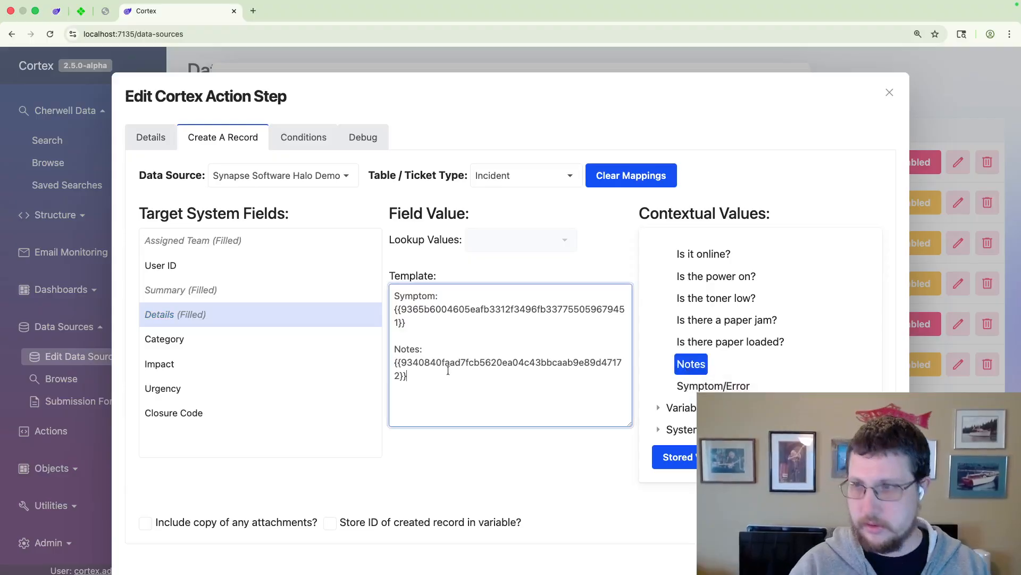
{"action": "scroll", "coordinate": [776, 321], "scroll_direction": "up", "scroll_amount": 3}
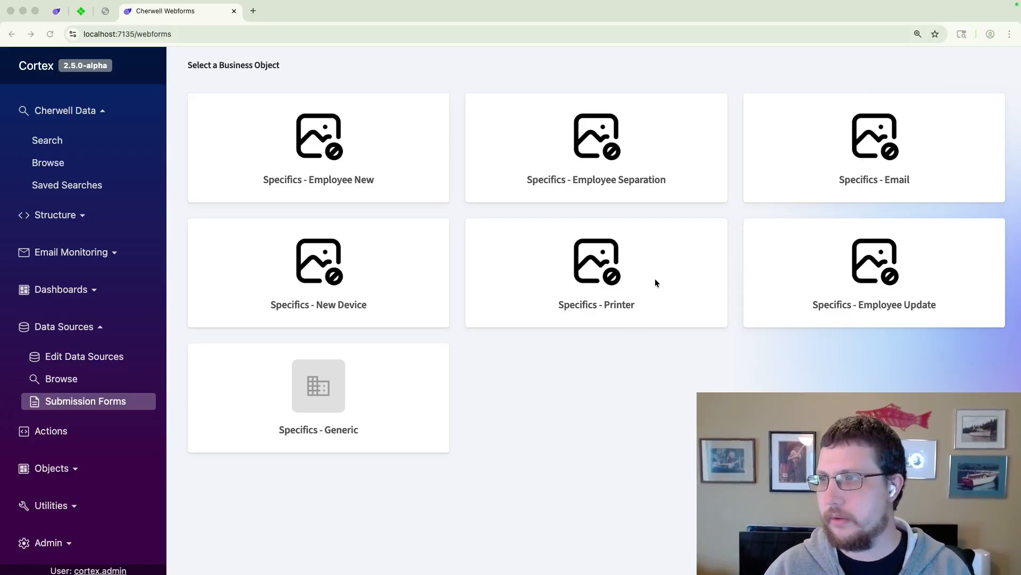
Step: Open the Specifics - Printer submission form and enter "My printer doesn't work!" as Symptom/Error and "Not sure what's happening" as Notes
{"action": "left_click", "coordinate": [645, 296]}
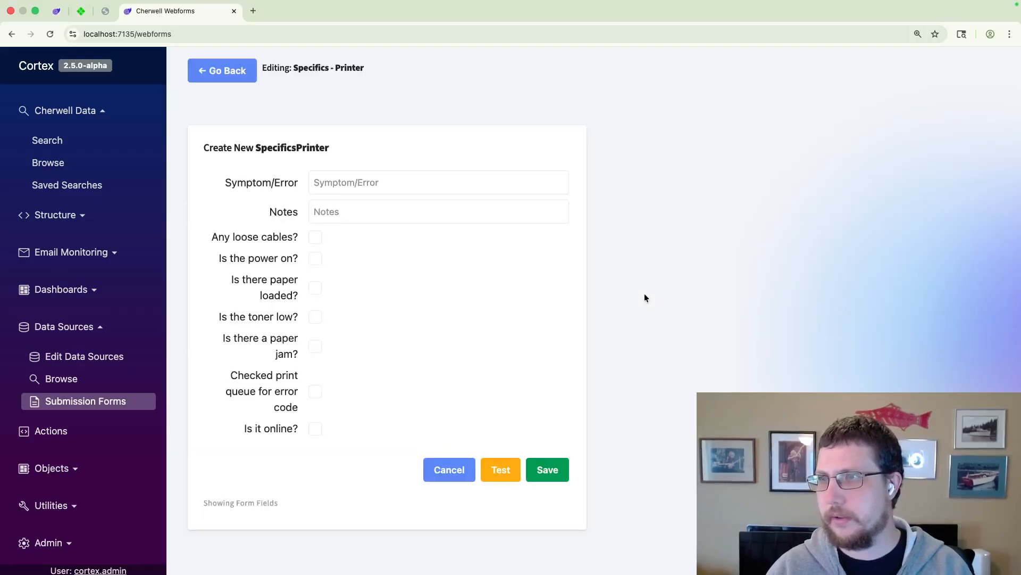
{"action": "left_click", "coordinate": [347, 183]}
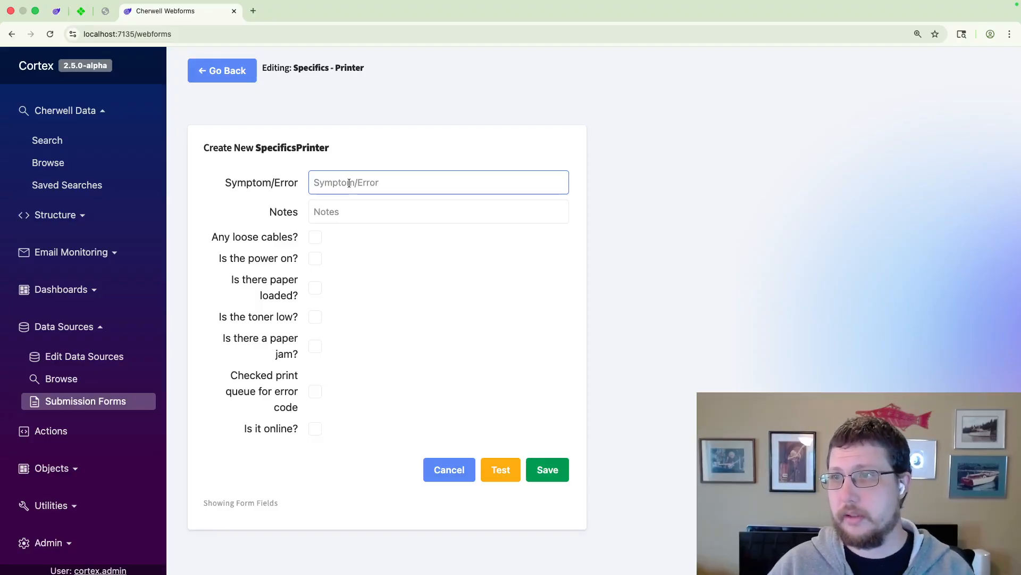
{"action": "left_click", "coordinate": [348, 183]}
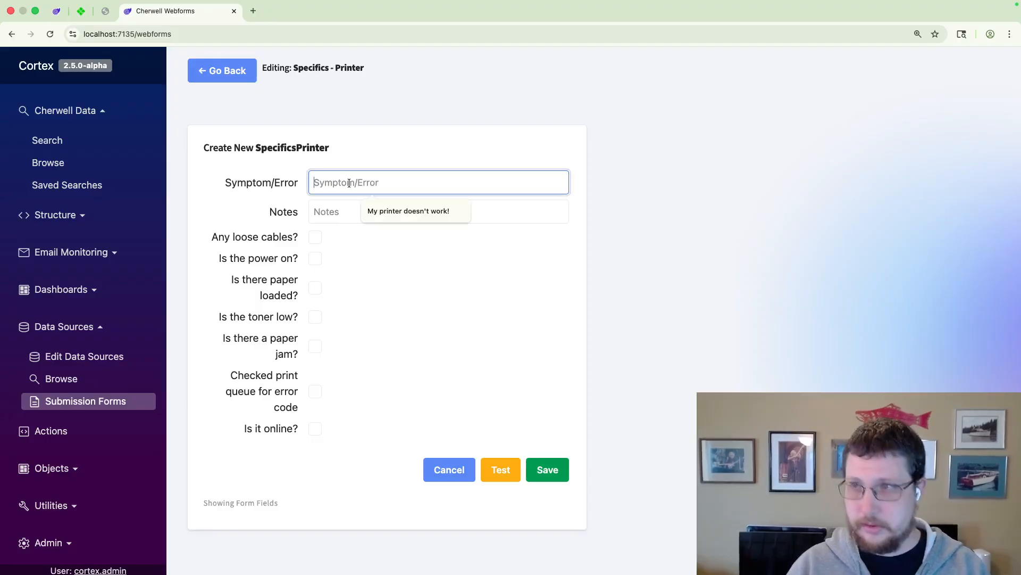
{"action": "left_click", "coordinate": [389, 211]}
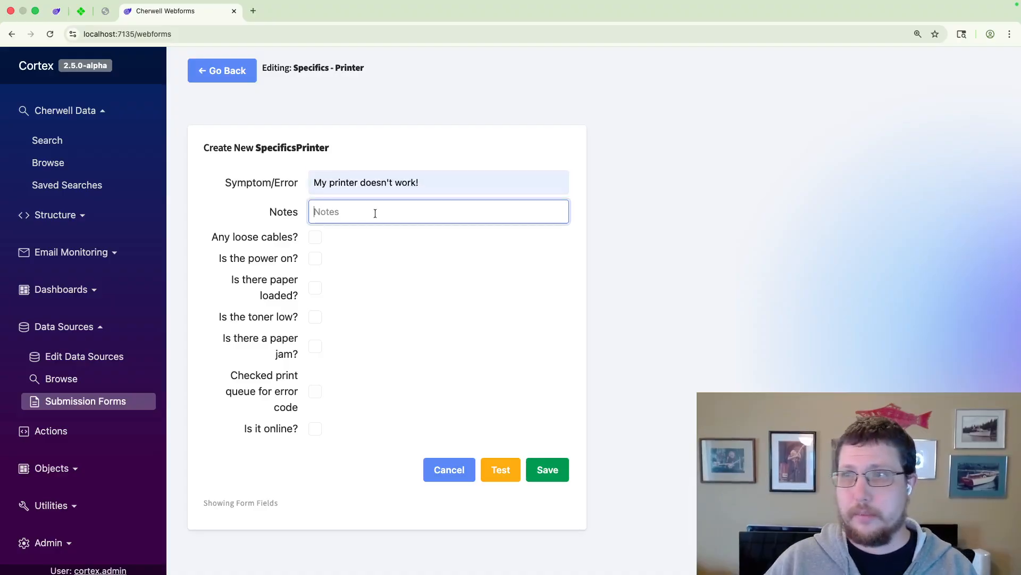
{"action": "left_click", "coordinate": [376, 213]}
{"action": "left_click", "coordinate": [393, 240]}
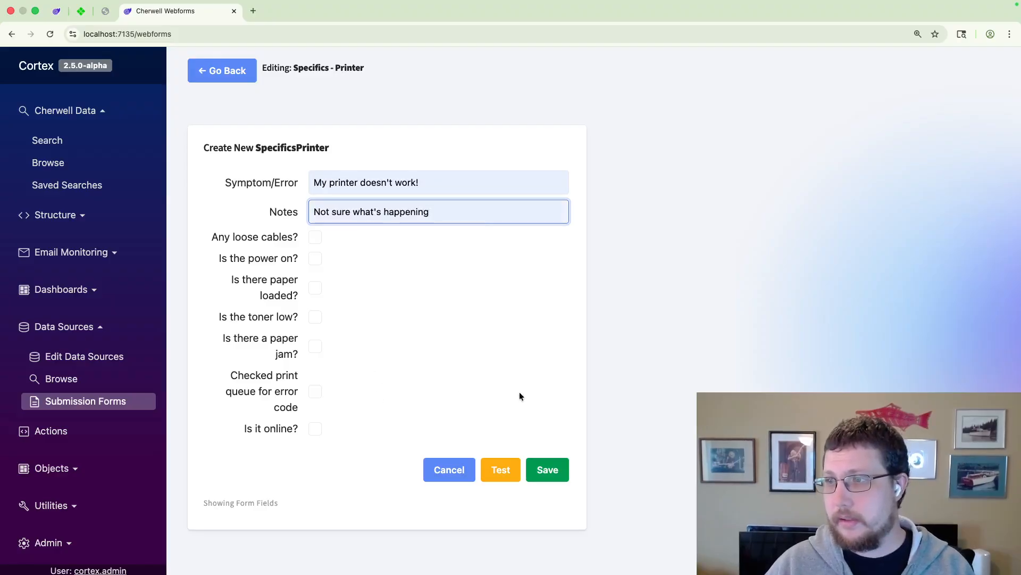
Step: Test the printer form to preview its record, close the preview, and save the form to submit it
{"action": "left_click", "coordinate": [501, 471]}
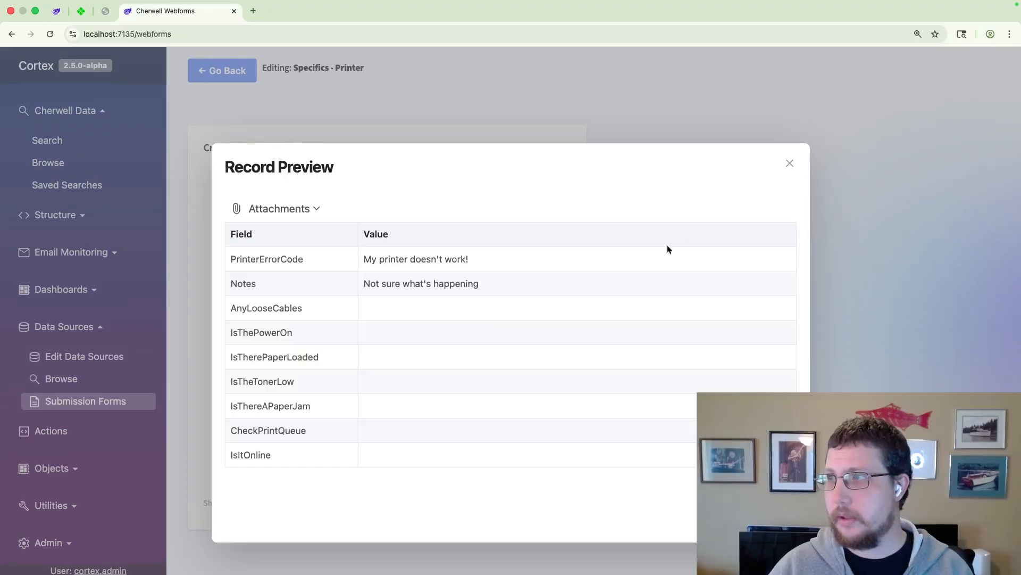
{"action": "left_click", "coordinate": [791, 163]}
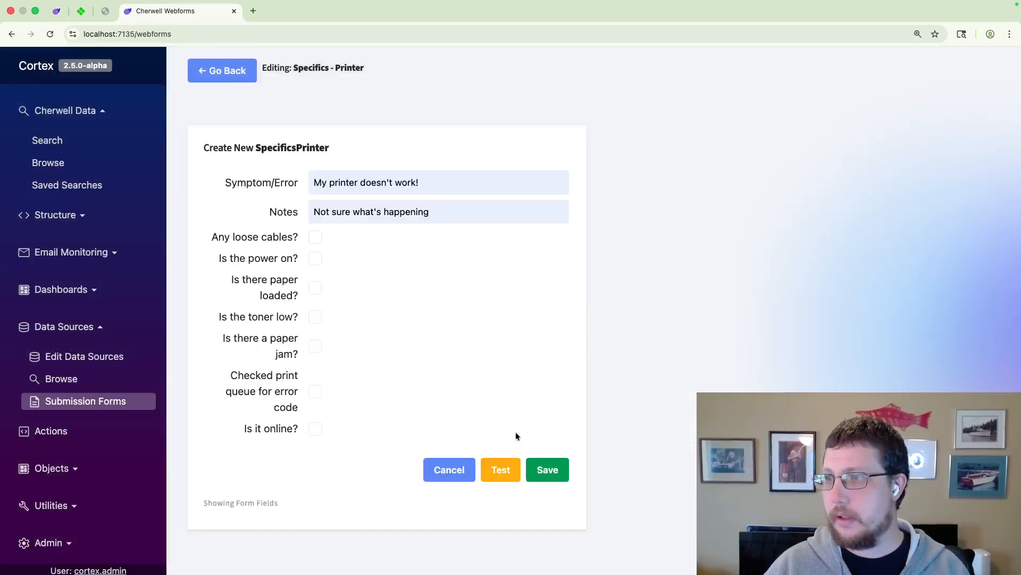
{"action": "left_click", "coordinate": [560, 473]}
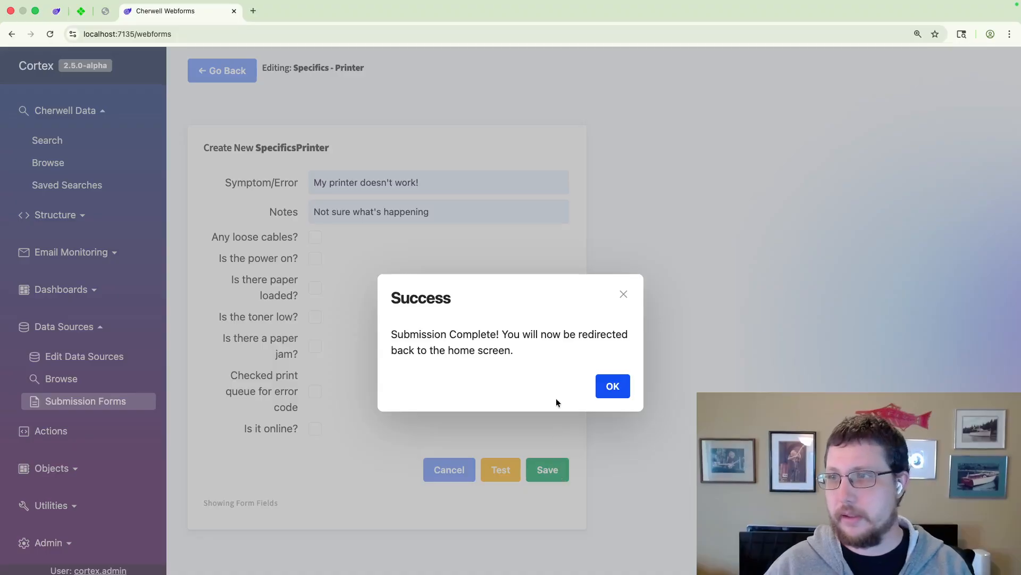
{"action": "left_click", "coordinate": [608, 391]}
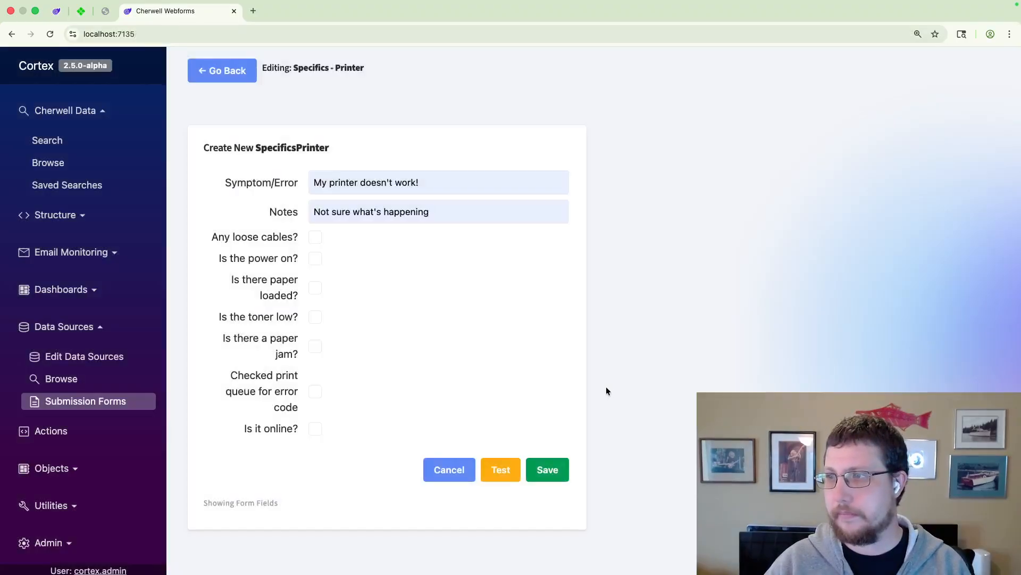